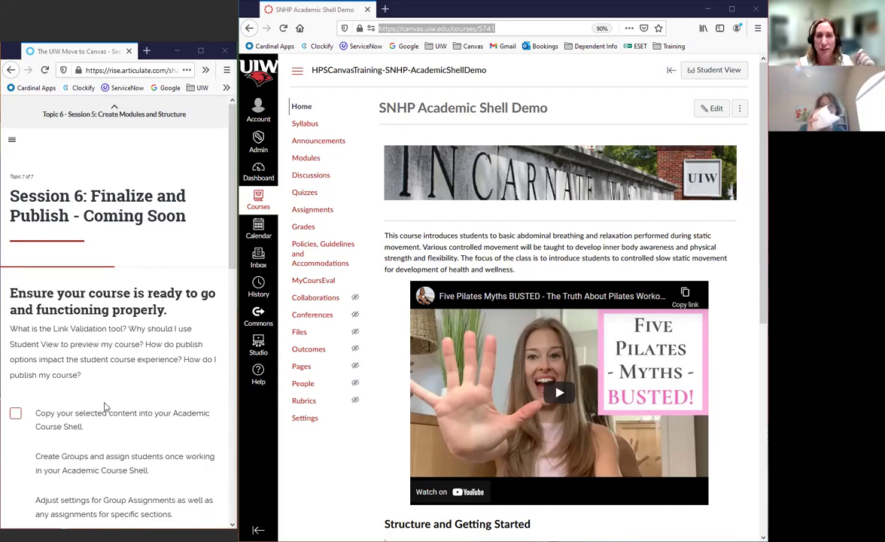
Step: Open the Canvas Dashboard in a new browser tab placed ahead of the SNHP Academic Shell Demo tab
{"action": "scroll", "coordinate": [96, 210], "scroll_direction": "down", "scroll_amount": 3}
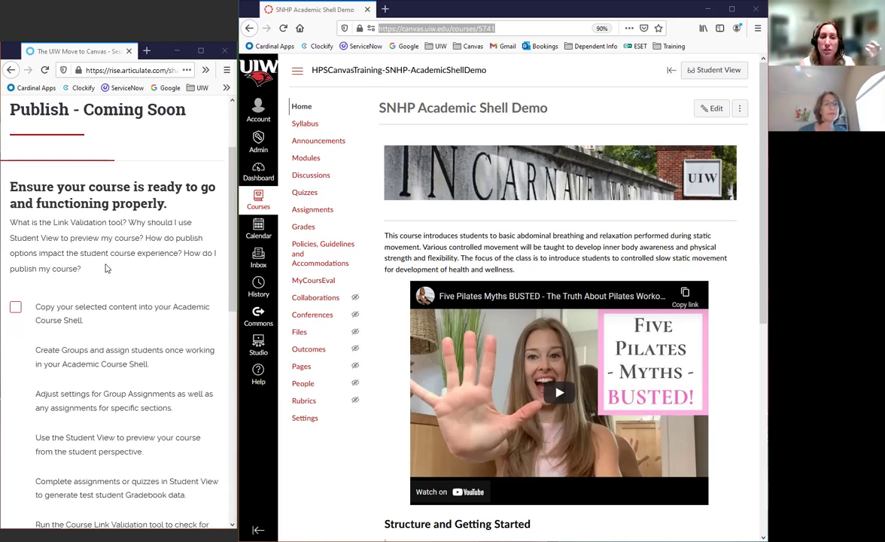
{"action": "scroll", "coordinate": [105, 268], "scroll_direction": "down", "scroll_amount": 2}
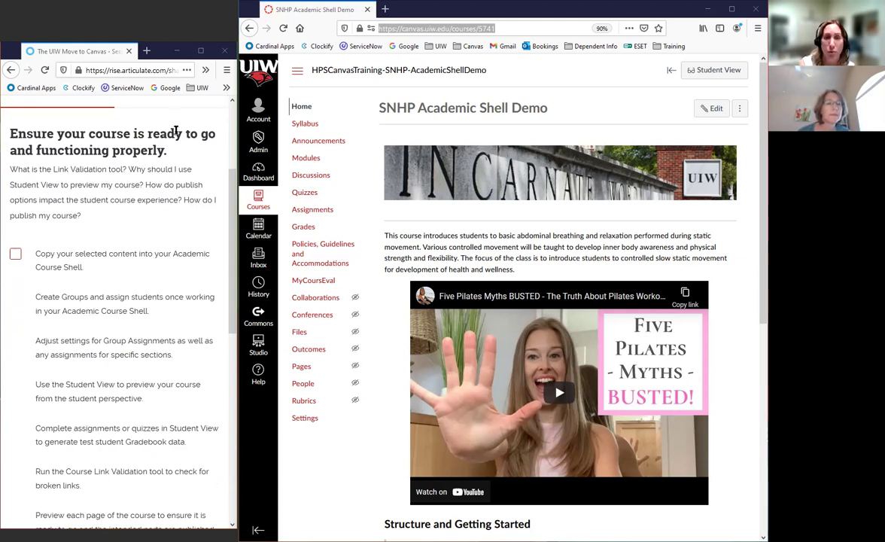
{"action": "right_click", "coordinate": [259, 166]}
{"action": "left_click", "coordinate": [301, 174]}
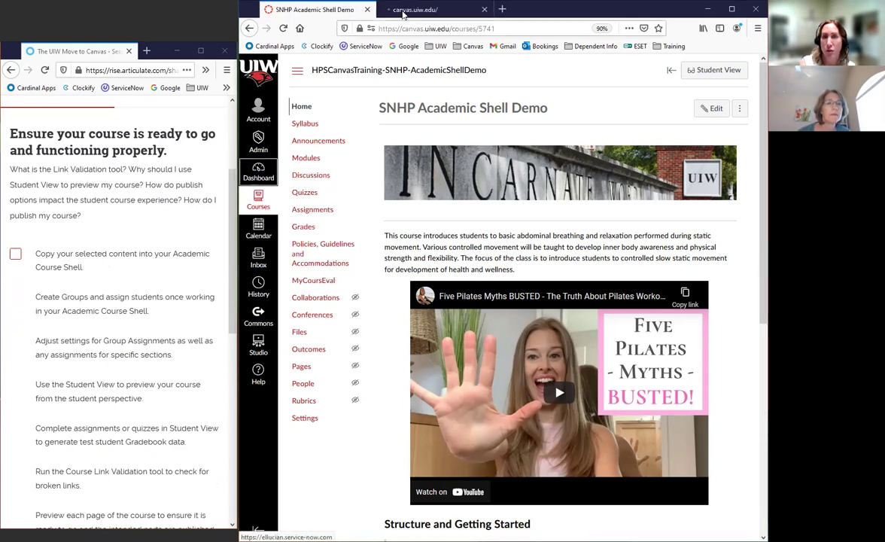
{"action": "left_click", "coordinate": [433, 10]}
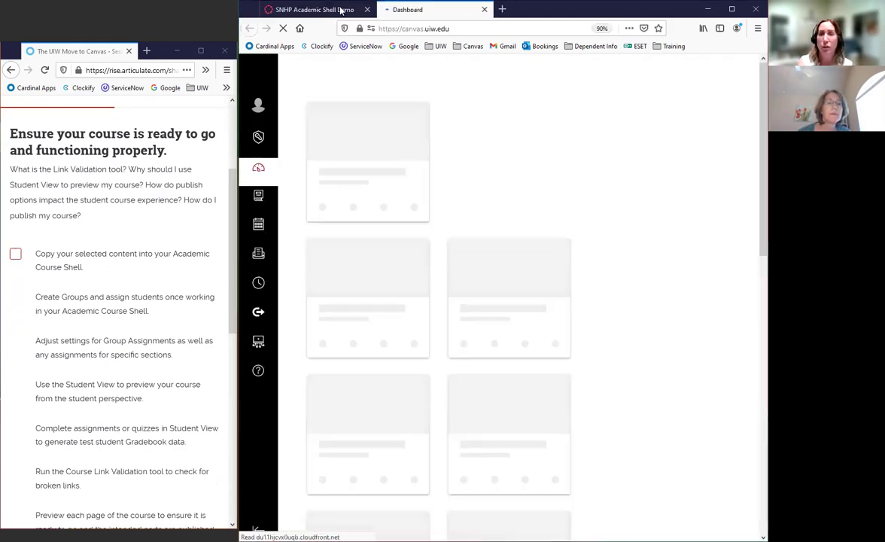
{"action": "left_click_drag", "start_coordinate": [397, 12], "coordinate": [323, 11]}
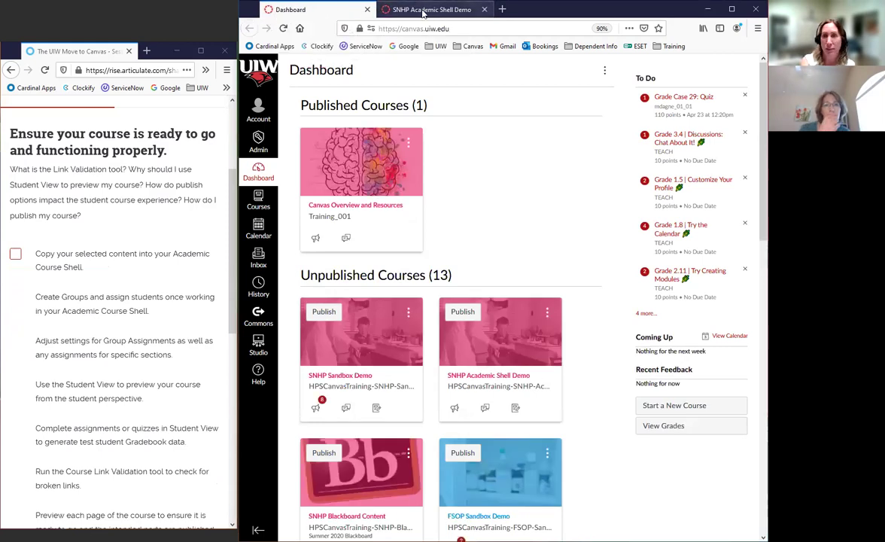
Step: Open the SNHP Sandbox Demo course from the Dashboard in its own browser tab and switch to it
{"action": "scroll", "coordinate": [473, 203], "scroll_direction": "down", "scroll_amount": 2}
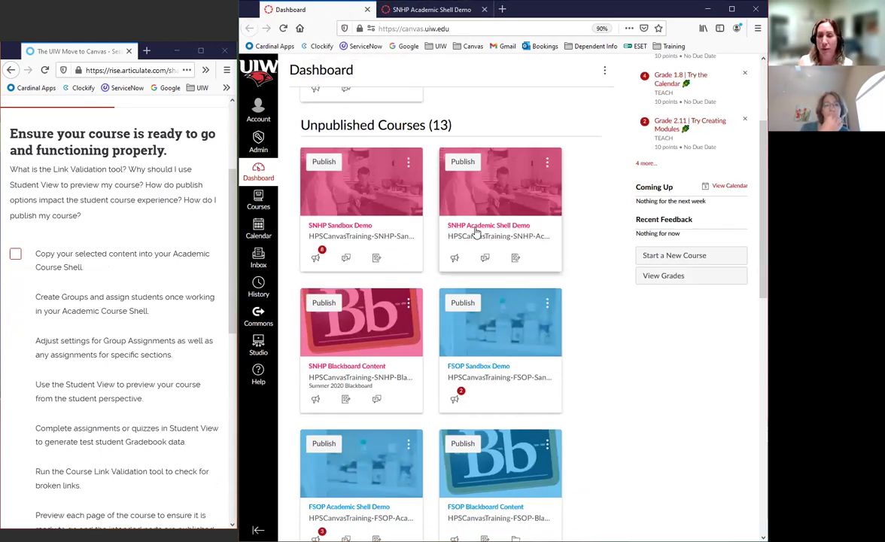
{"action": "right_click", "coordinate": [340, 229]}
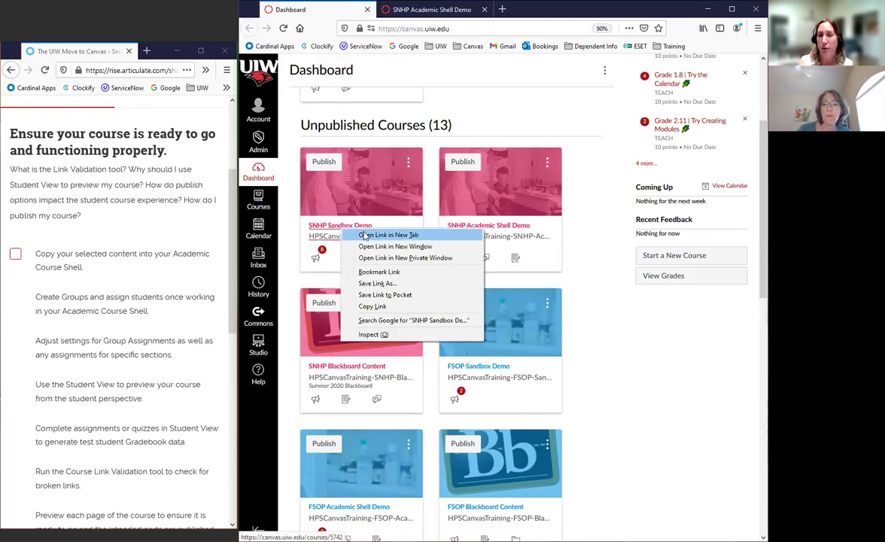
{"action": "left_click", "coordinate": [354, 238]}
{"action": "left_click", "coordinate": [419, 11]}
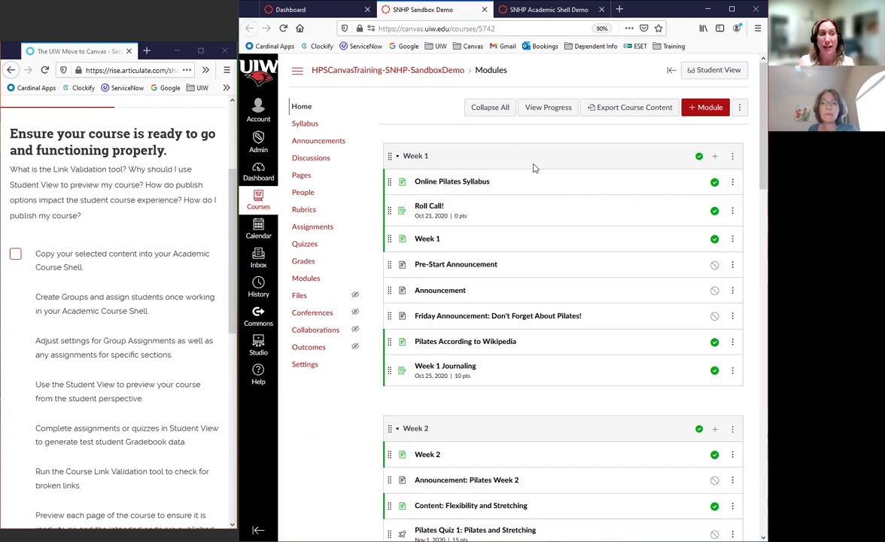
Step: Try out the Week 1 module's Copy To option, browsing the destination courses and searching for "snhp acade", and dismiss it
{"action": "left_click", "coordinate": [733, 156]}
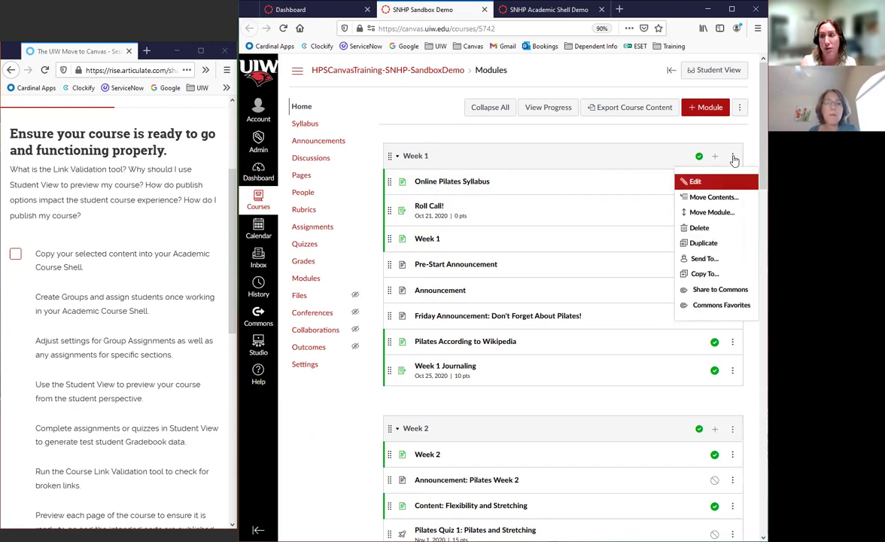
{"action": "left_click", "coordinate": [709, 276]}
{"action": "left_click", "coordinate": [698, 112]}
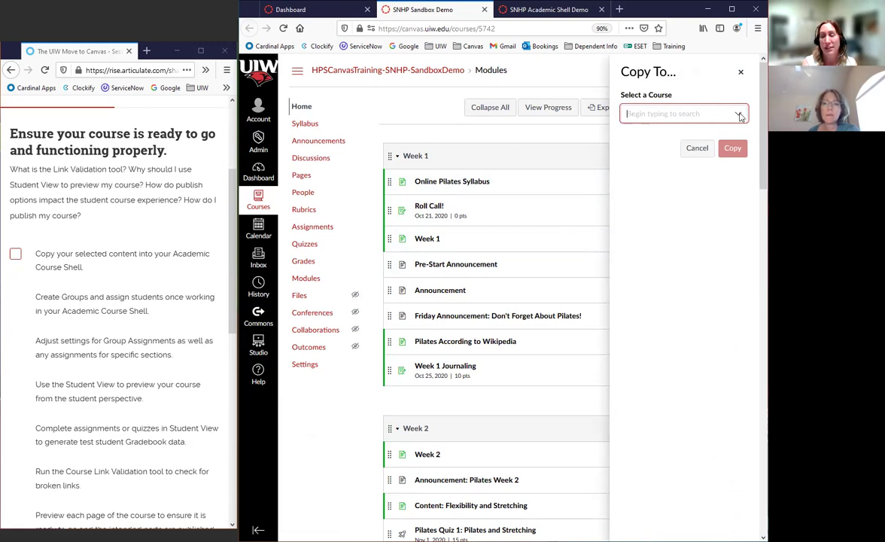
{"action": "left_click", "coordinate": [666, 113]}
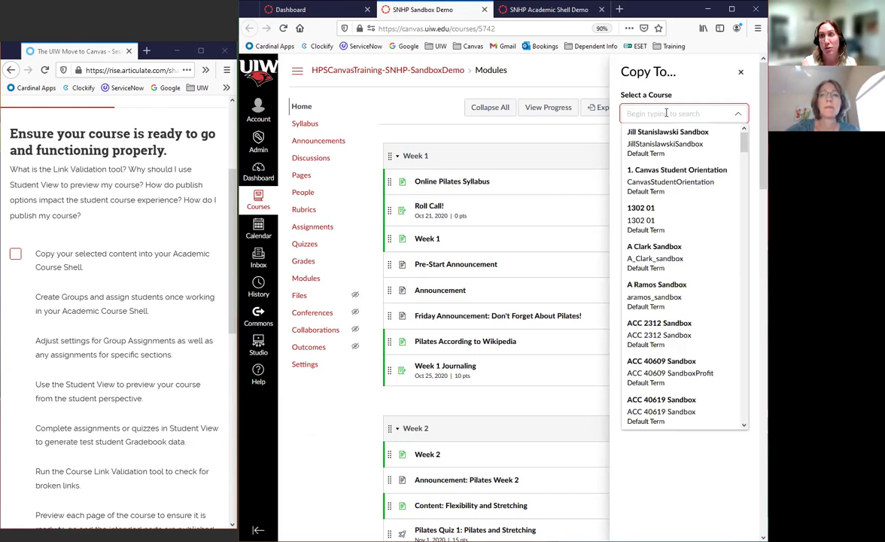
{"action": "scroll", "coordinate": [672, 292], "scroll_direction": "down", "scroll_amount": 1}
{"action": "scroll", "coordinate": [672, 292], "scroll_direction": "down", "scroll_amount": 5}
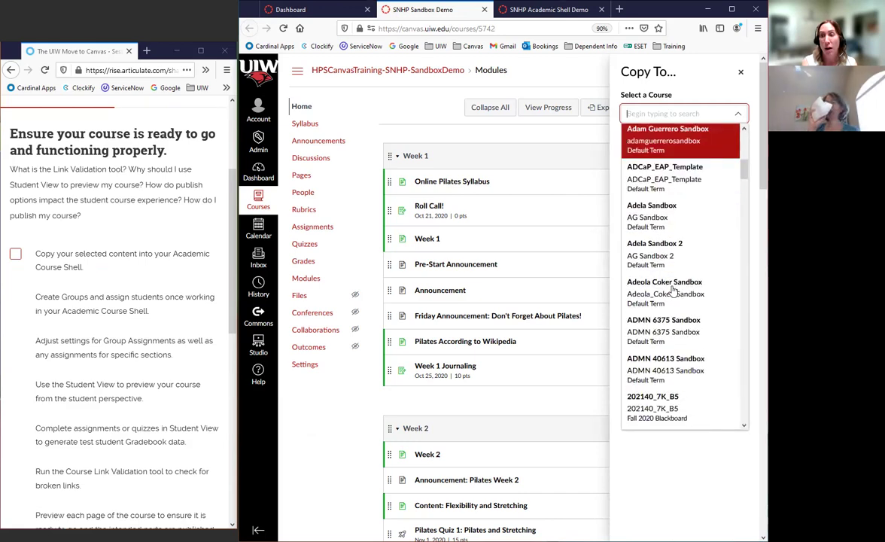
{"action": "scroll", "coordinate": [672, 292], "scroll_direction": "down", "scroll_amount": 8}
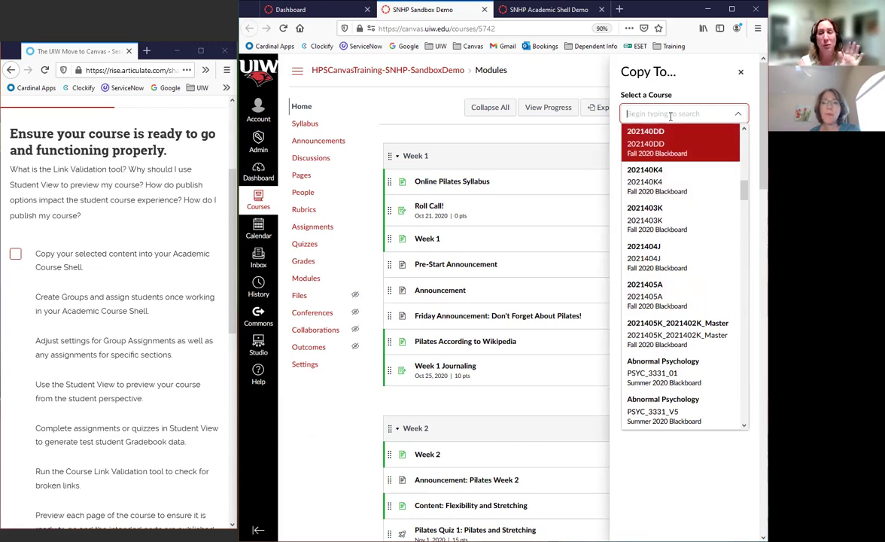
{"action": "left_click", "coordinate": [670, 116]}
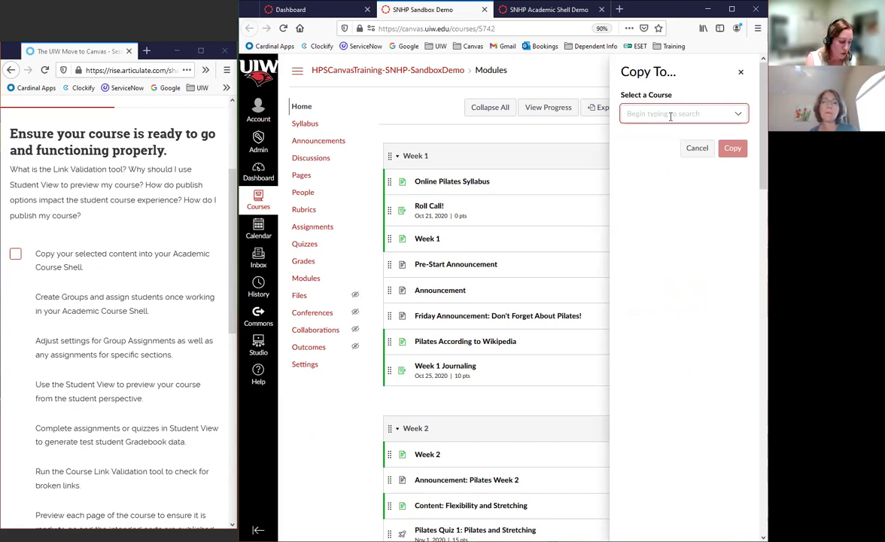
{"action": "type", "text": "snhp acade"}
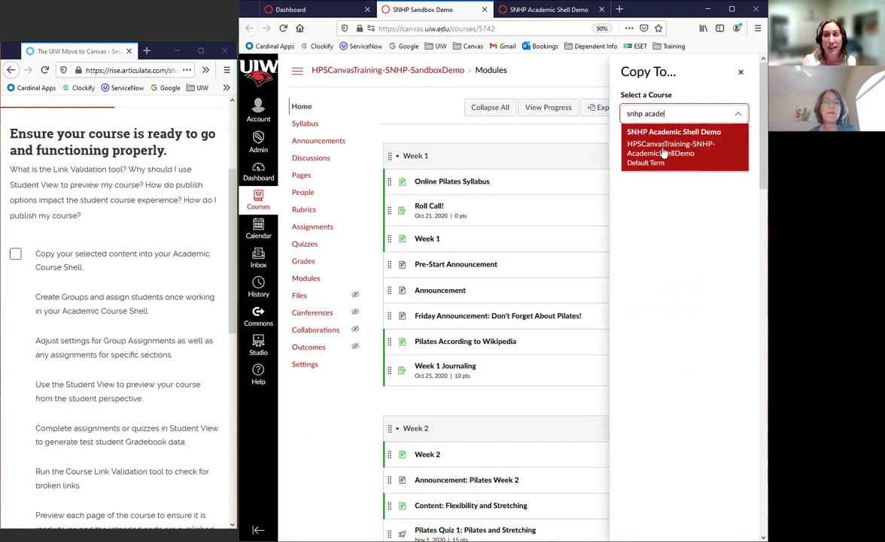
{"action": "left_click", "coordinate": [624, 180]}
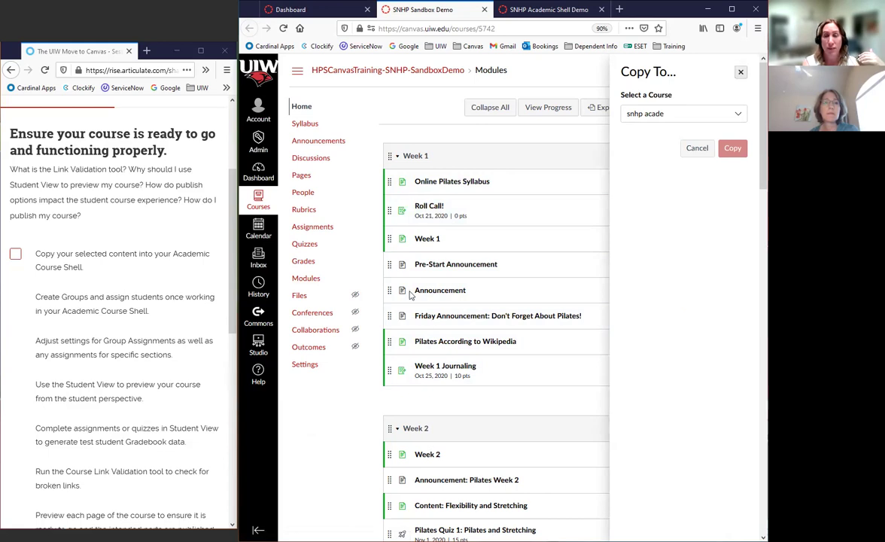
{"action": "left_click", "coordinate": [740, 74]}
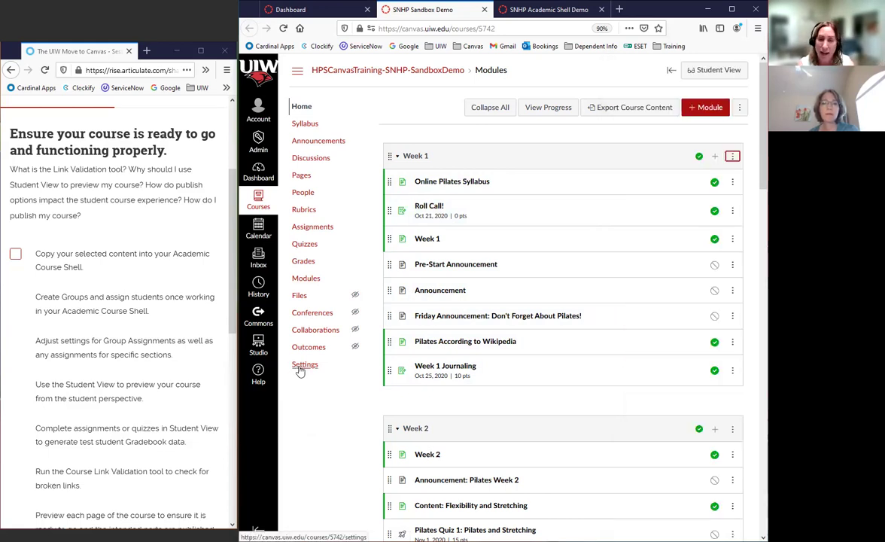
Step: Open the settings of the SNHP Academic Shell Demo course and reduce the page zoom to 80%
{"action": "left_click", "coordinate": [553, 11]}
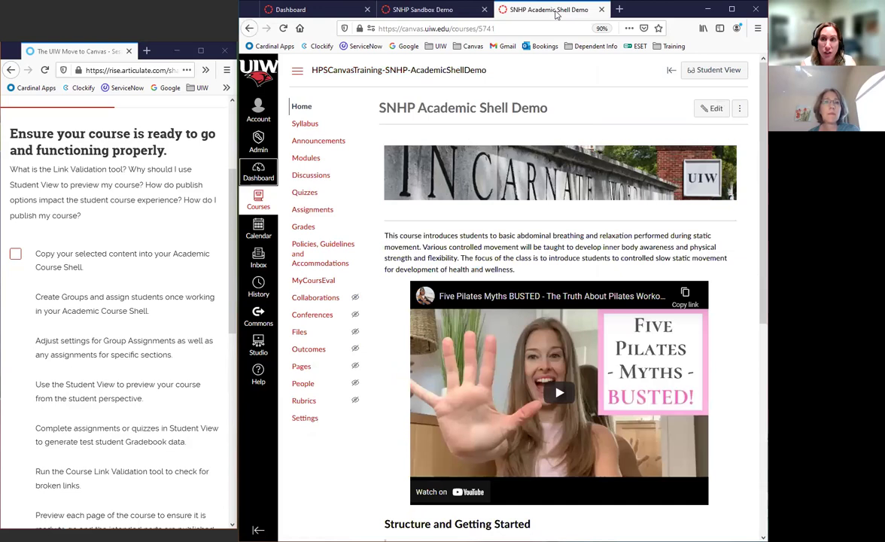
{"action": "left_click", "coordinate": [306, 423]}
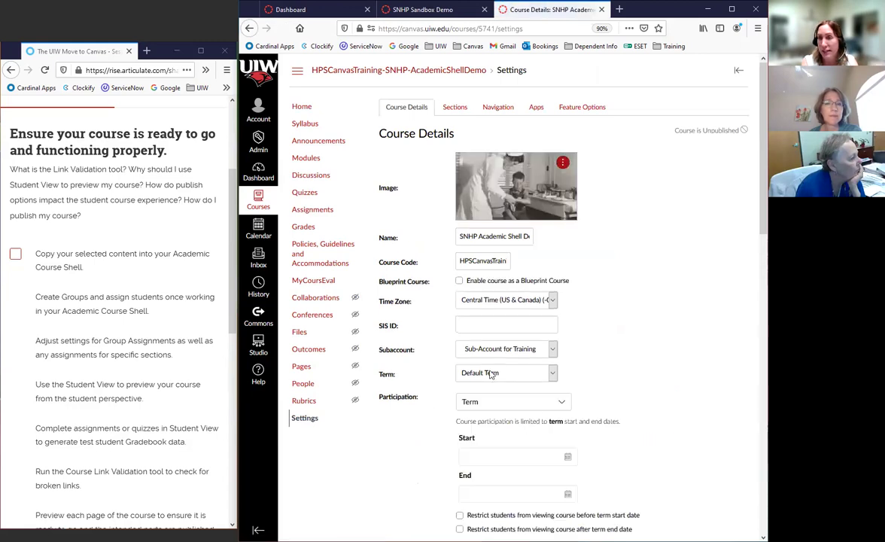
{"action": "key", "text": "ctrl+minus"}
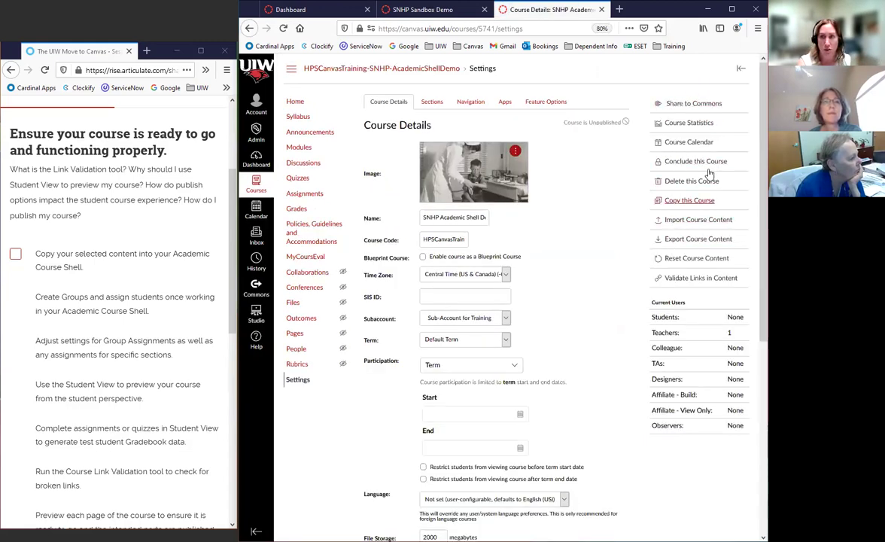
{"action": "key", "text": "ctrl+plus"}
{"action": "key", "text": "ctrl+plus"}
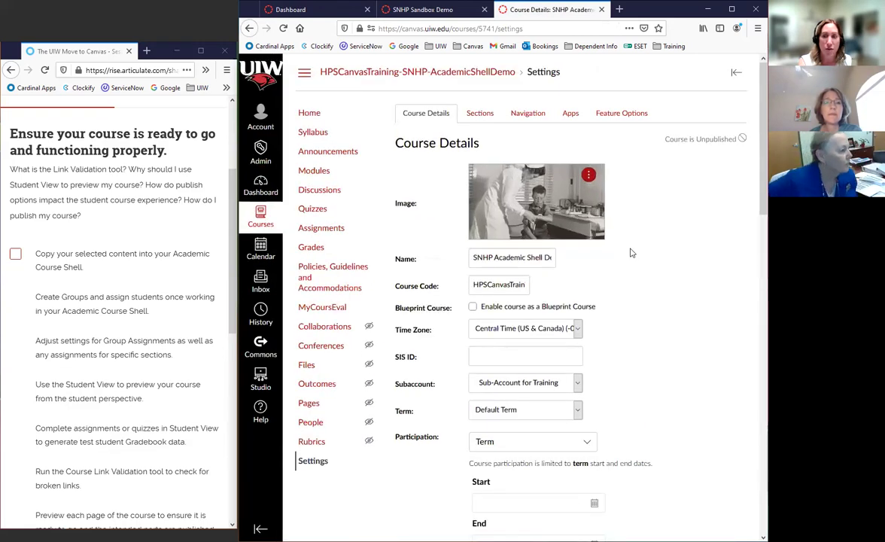
{"action": "scroll", "coordinate": [675, 328], "scroll_direction": "down", "scroll_amount": 3}
{"action": "scroll", "coordinate": [673, 331], "scroll_direction": "up", "scroll_amount": 3}
{"action": "scroll", "coordinate": [674, 331], "scroll_direction": "down", "scroll_amount": 12}
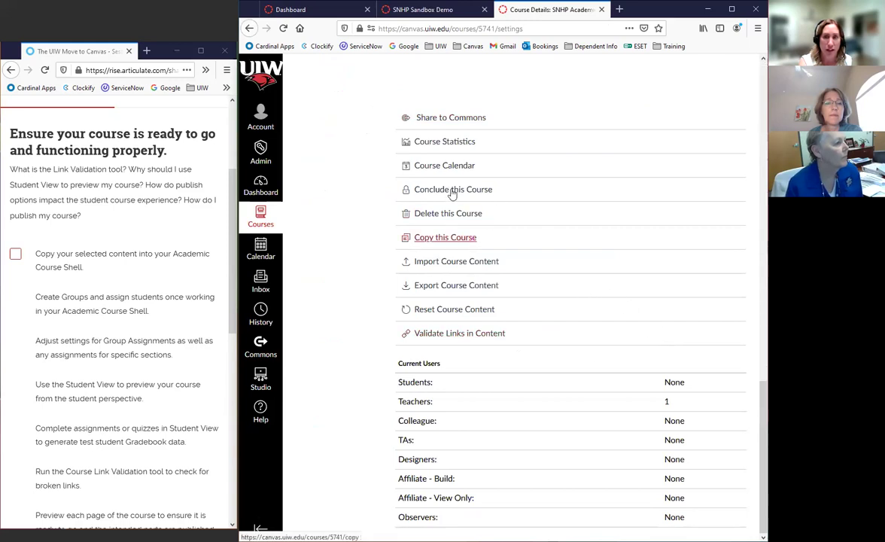
{"action": "key", "text": "ctrl+minus"}
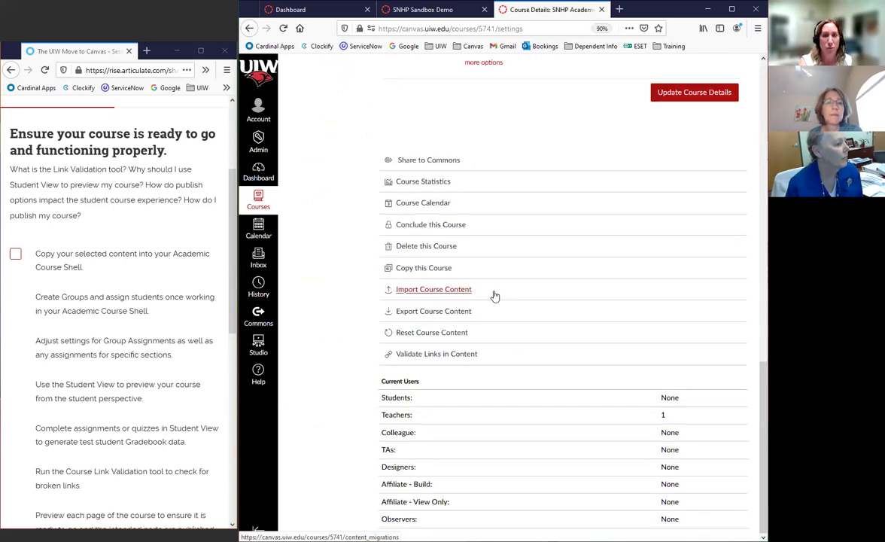
{"action": "key", "text": "ctrl+minus"}
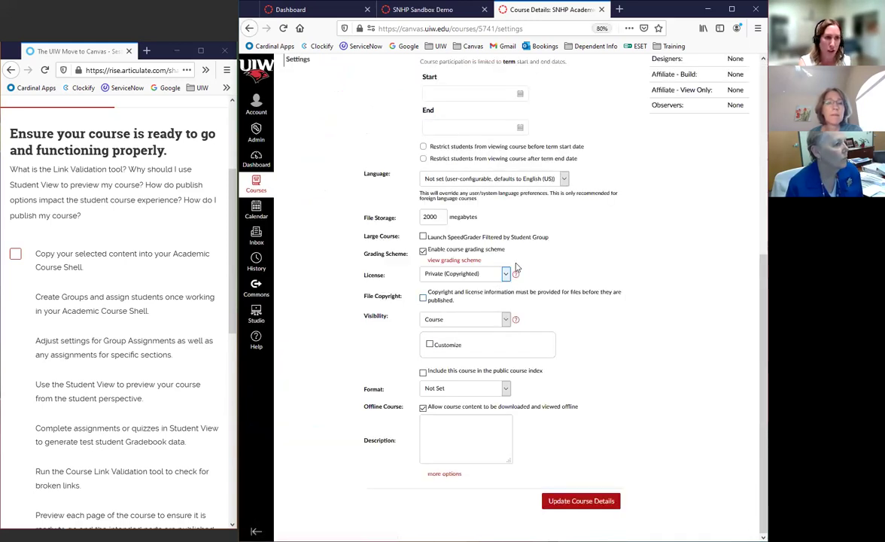
{"action": "scroll", "coordinate": [515, 265], "scroll_direction": "up", "scroll_amount": 6}
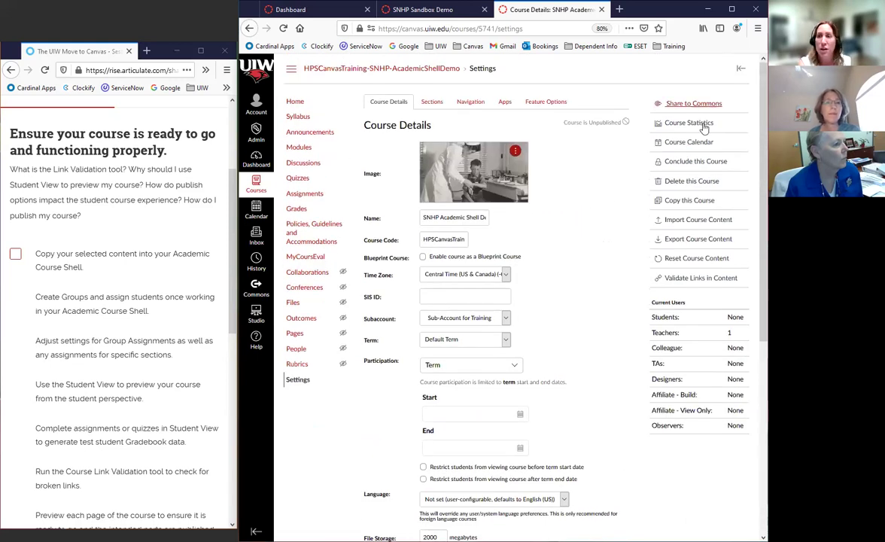
Step: Start importing course content into the academic shell with the content type Copy a Canvas Course
{"action": "left_click", "coordinate": [697, 220]}
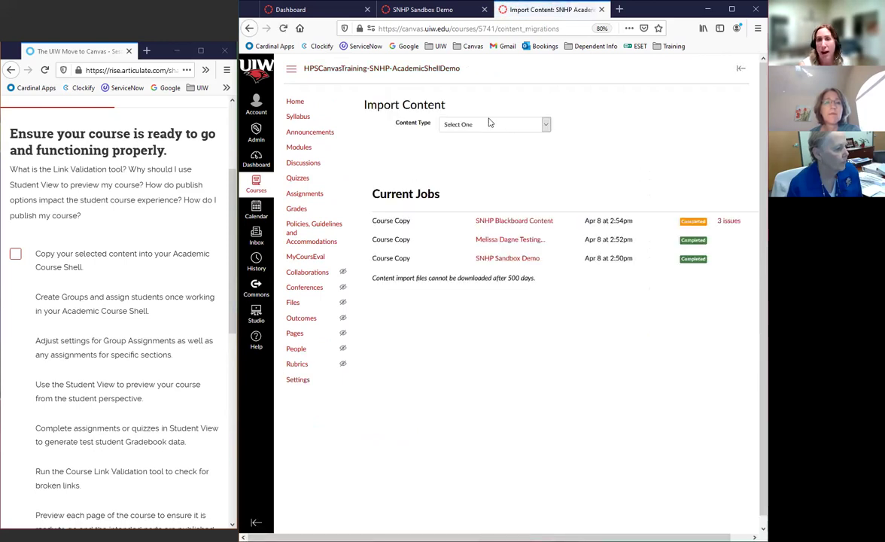
{"action": "left_click", "coordinate": [546, 125]}
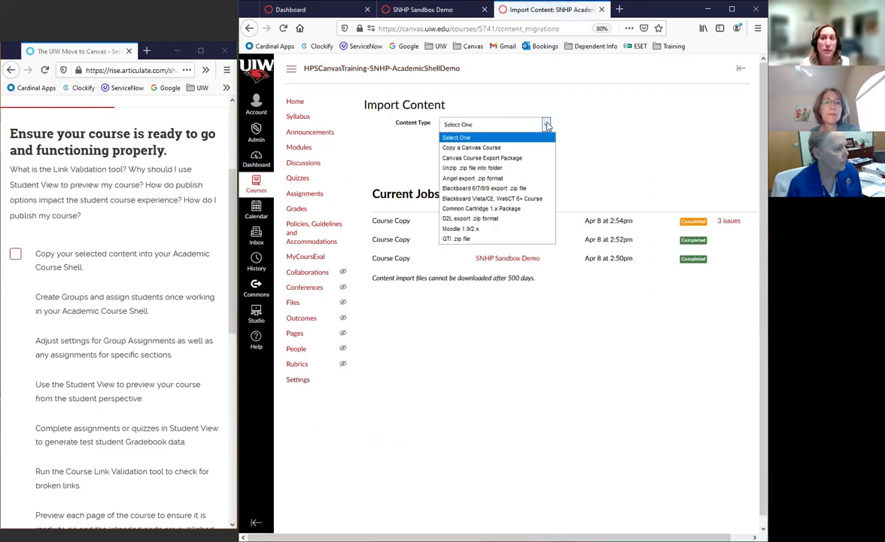
{"action": "left_click", "coordinate": [472, 149]}
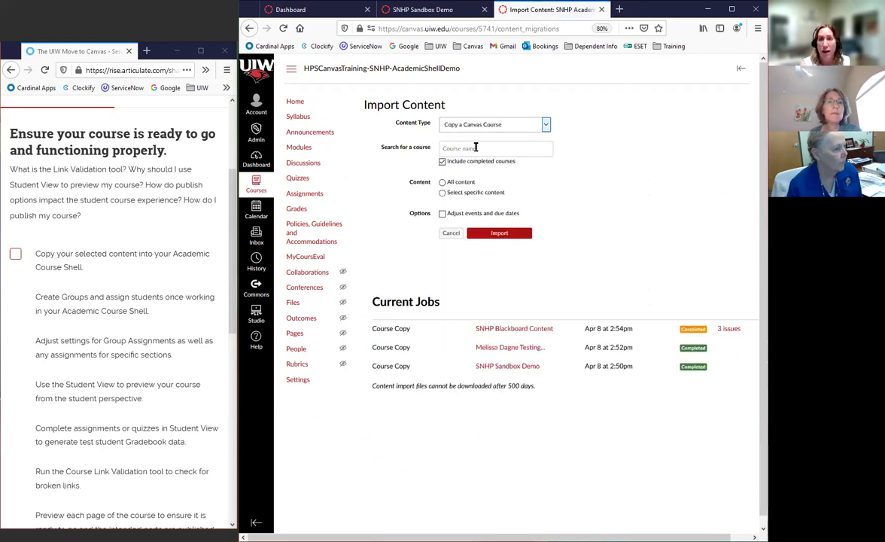
Step: Search for "snhp", choose SNHP Sandbox Demo as the source course, and limit the import to specific content
{"action": "left_click", "coordinate": [475, 147]}
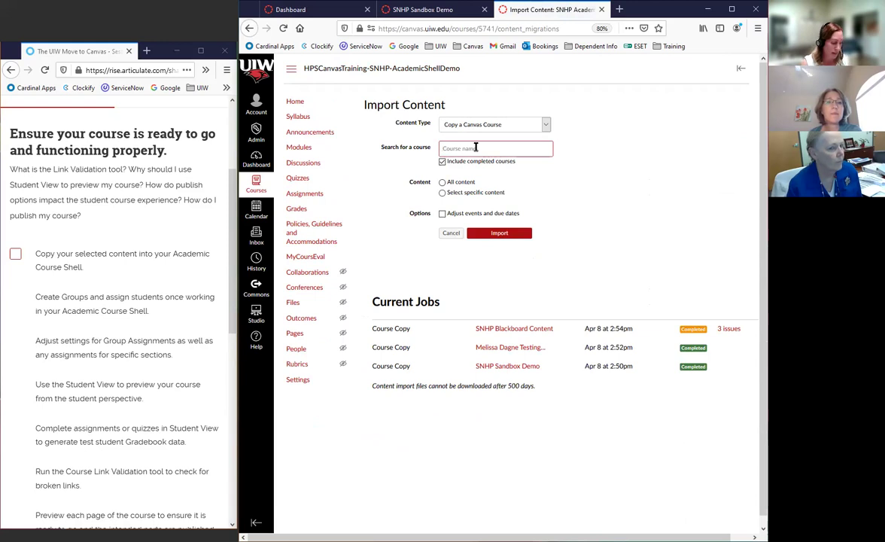
{"action": "type", "text": "snhp"}
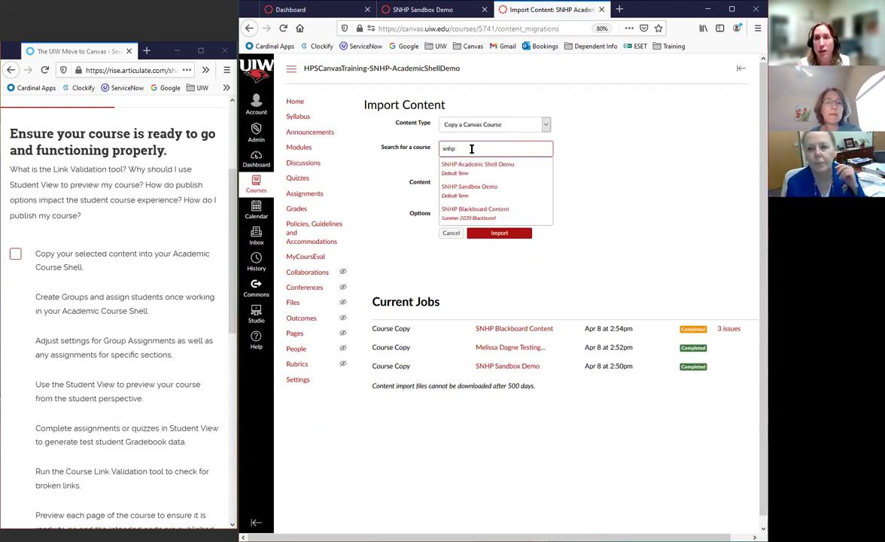
{"action": "left_click", "coordinate": [476, 194]}
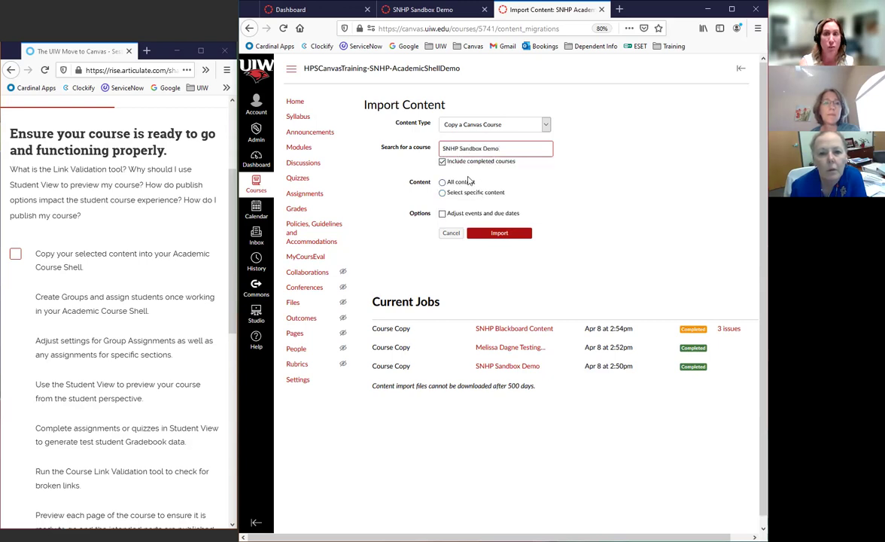
{"action": "left_click", "coordinate": [441, 194]}
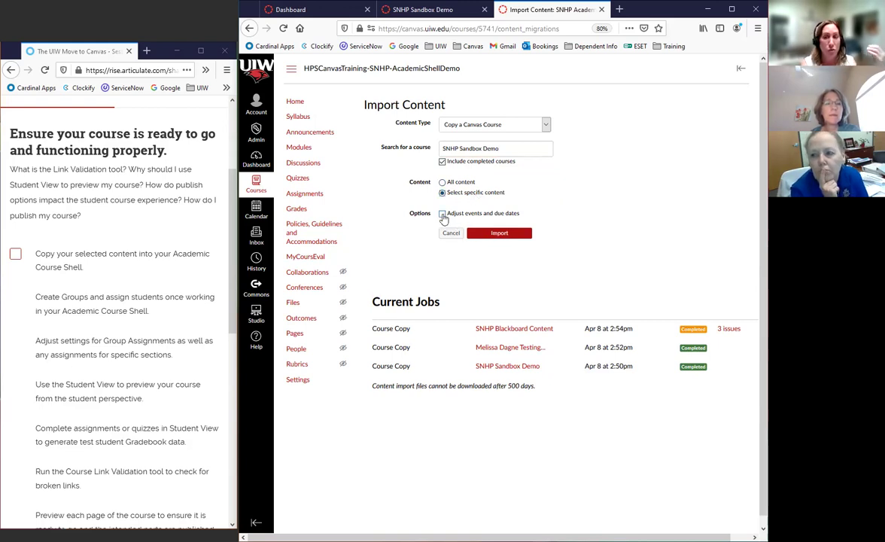
Step: Try out the Adjust events and due dates option with its beginning date field, and disable the option again
{"action": "left_click", "coordinate": [442, 215]}
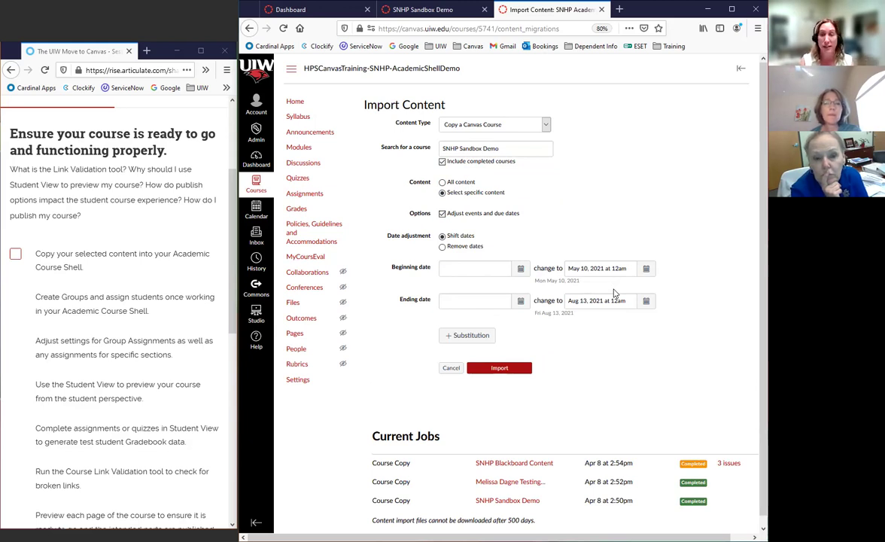
{"action": "left_click", "coordinate": [468, 268]}
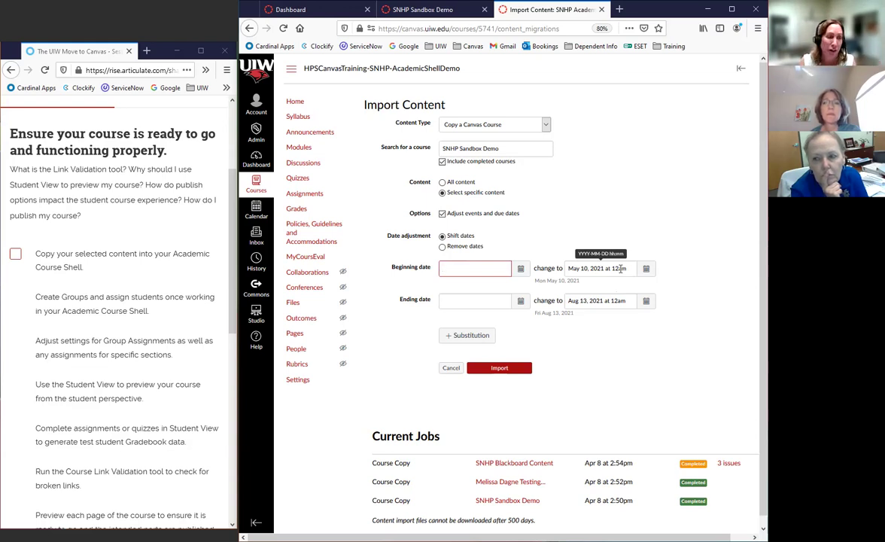
{"action": "left_click", "coordinate": [442, 214]}
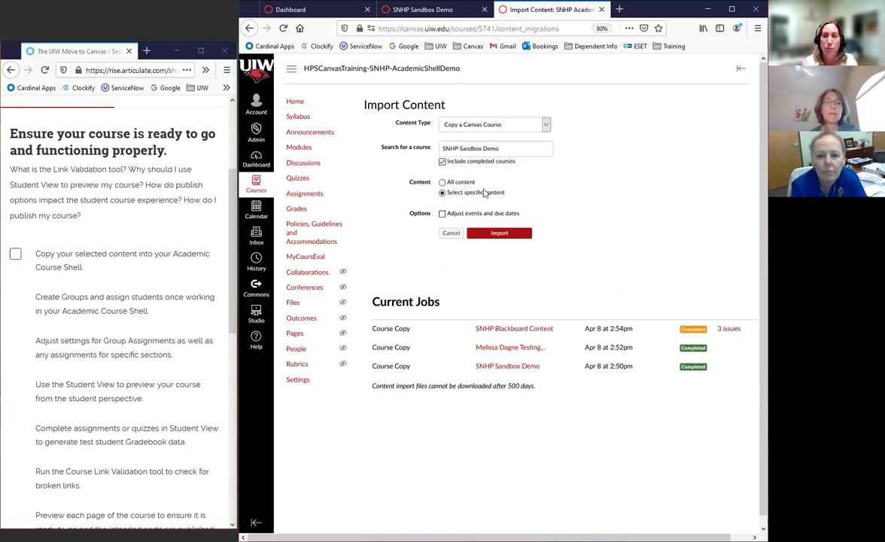
Step: Start the import from SNHP Sandbox Demo and open the content selection of the waiting course copy job
{"action": "left_click", "coordinate": [505, 234]}
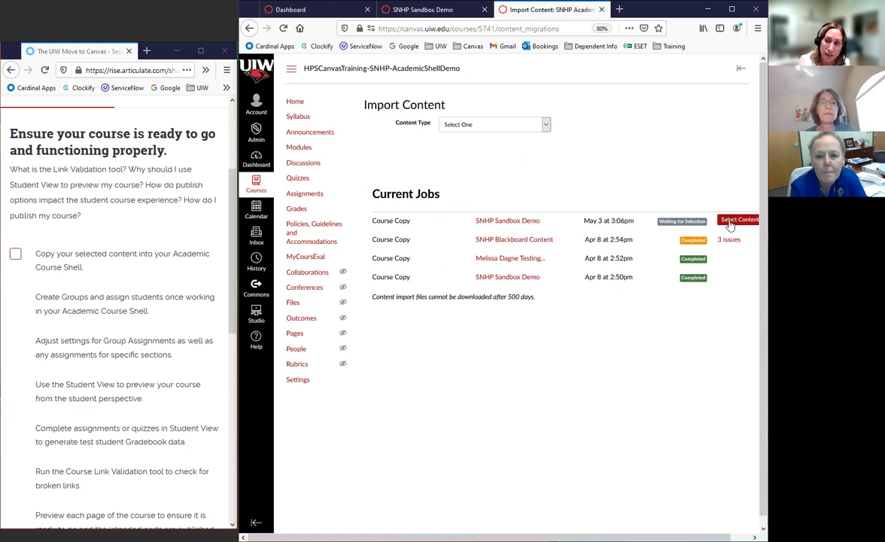
{"action": "left_click", "coordinate": [738, 220]}
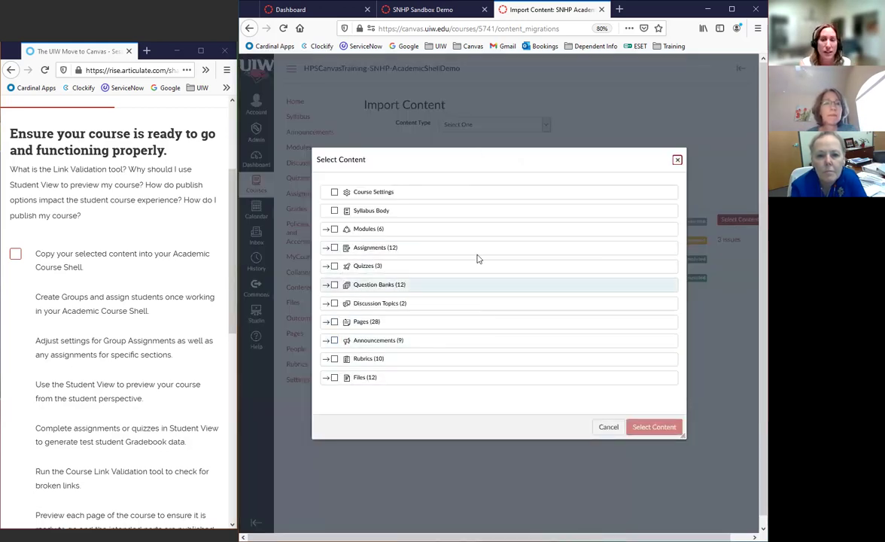
Step: Try choosing the Week 1, Week 2 and Week 3 modules plus Pilates Quiz 1 and Pilates Quiz 2 for import, and cancel the selection
{"action": "left_click", "coordinate": [327, 228]}
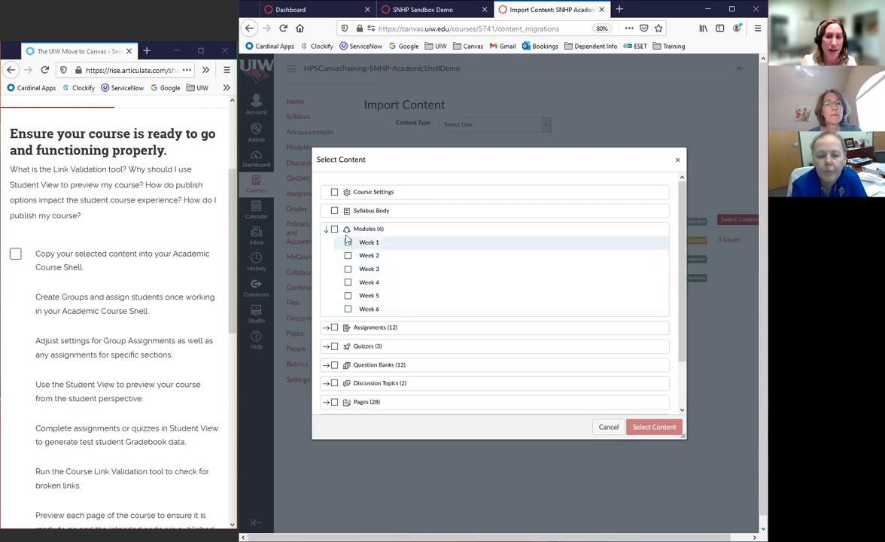
{"action": "left_click", "coordinate": [349, 242]}
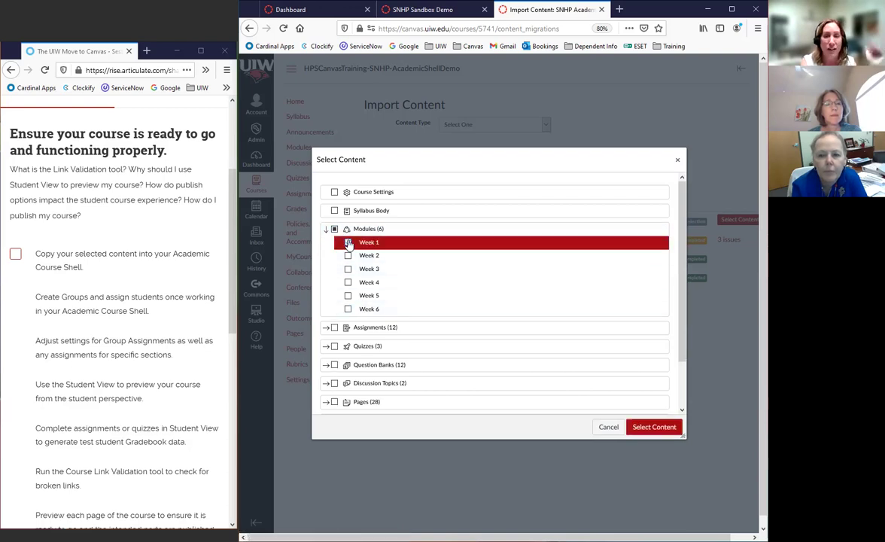
{"action": "left_click", "coordinate": [348, 256]}
{"action": "left_click", "coordinate": [347, 269]}
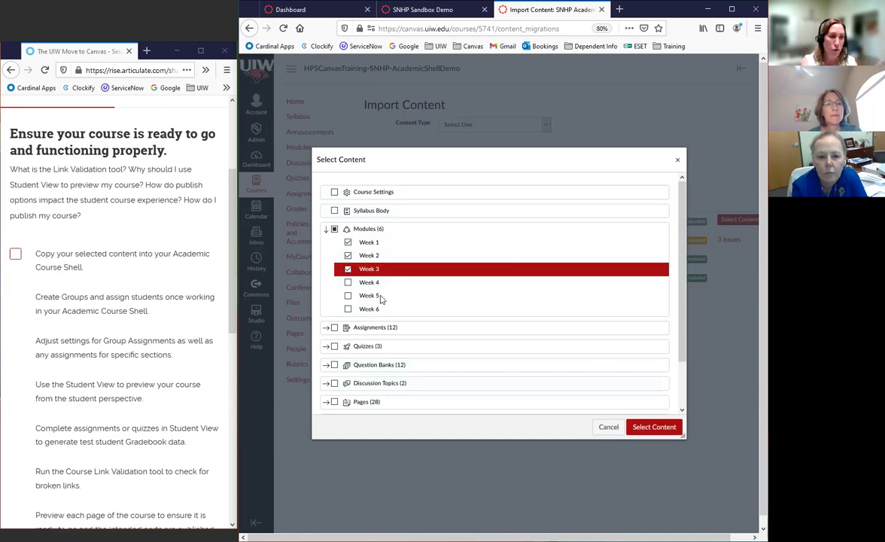
{"action": "scroll", "coordinate": [369, 301], "scroll_direction": "down", "scroll_amount": 1}
{"action": "left_click", "coordinate": [327, 315]}
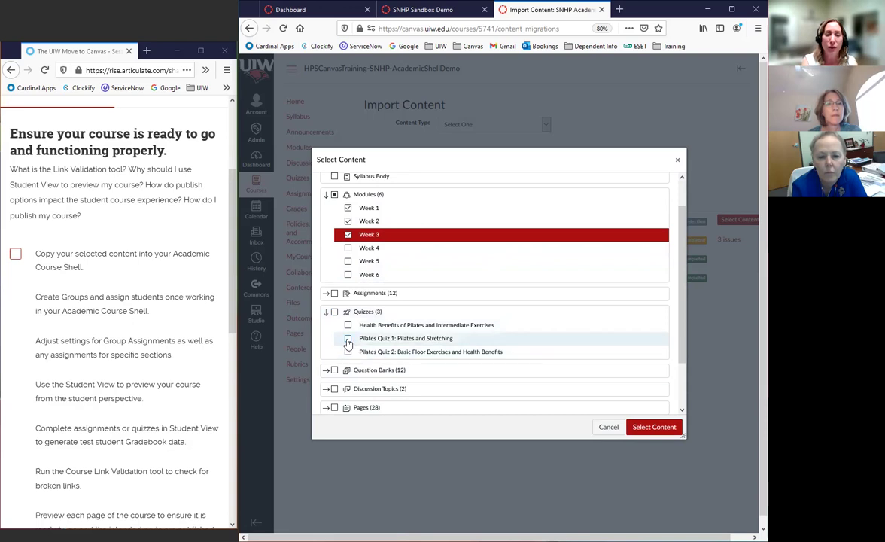
{"action": "left_click", "coordinate": [347, 338]}
{"action": "left_click", "coordinate": [348, 352]}
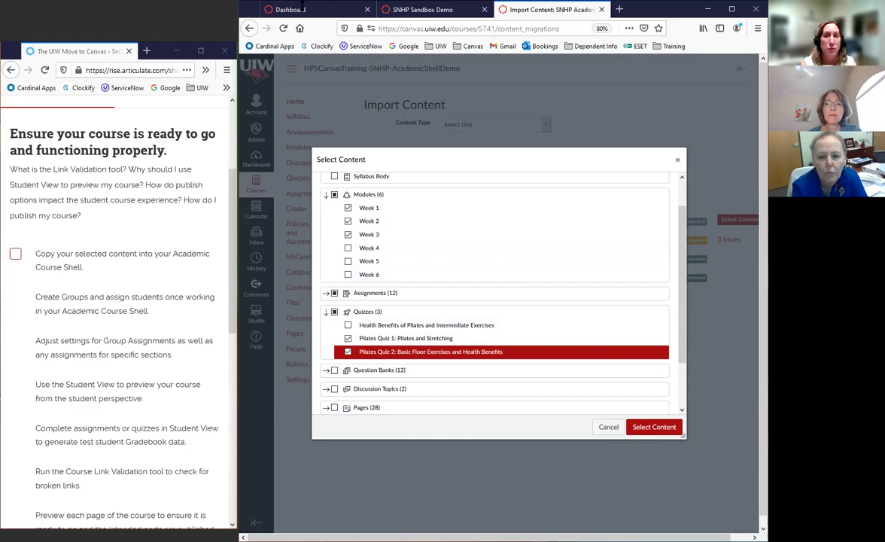
{"action": "left_click", "coordinate": [608, 427]}
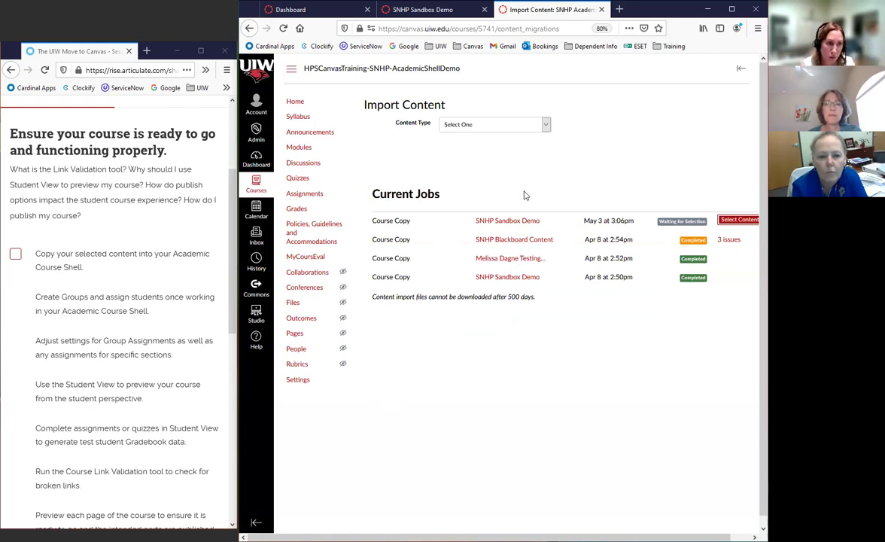
Step: Close the SNHP Sandbox Demo course and look over the home page of the SNHP Academic Shell Demo course
{"action": "left_click", "coordinate": [298, 380]}
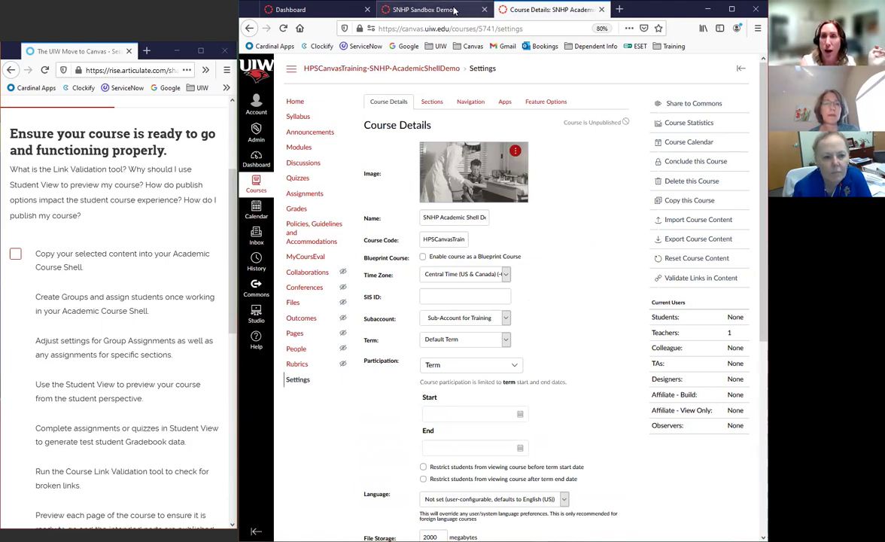
{"action": "left_click", "coordinate": [446, 9]}
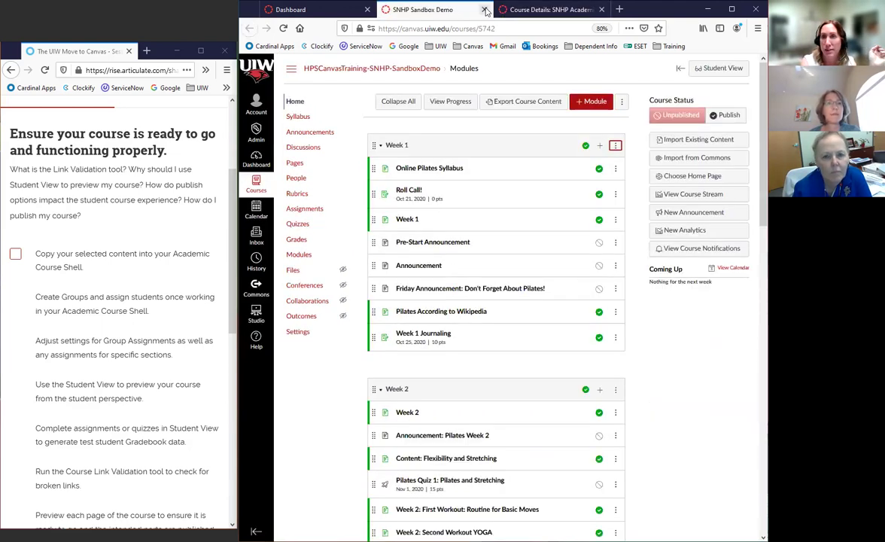
{"action": "key", "text": "ctrl+w"}
{"action": "left_click", "coordinate": [286, 99]}
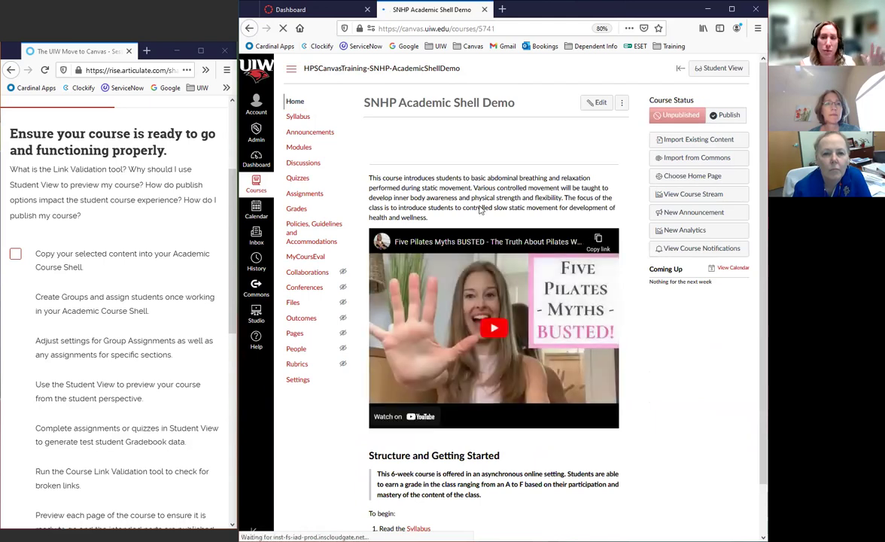
{"action": "scroll", "coordinate": [433, 218], "scroll_direction": "down", "scroll_amount": 2}
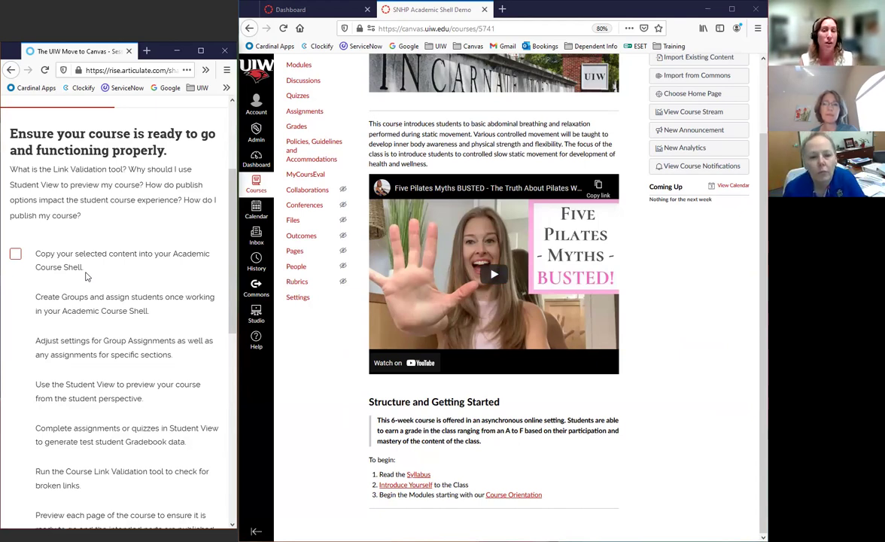
{"action": "scroll", "coordinate": [304, 219], "scroll_direction": "up", "scroll_amount": 3}
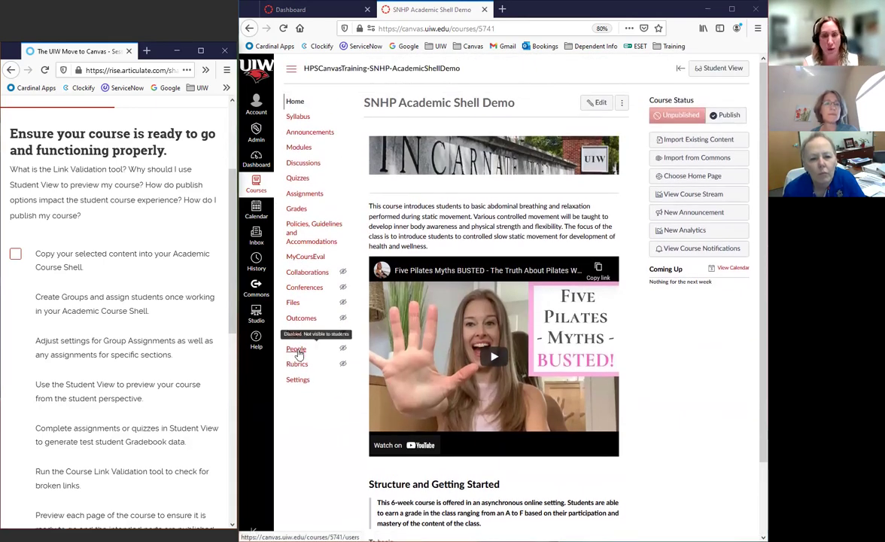
Step: Start a new group set in the academic shell's student groups and name it Final Project Groups
{"action": "left_click", "coordinate": [297, 349]}
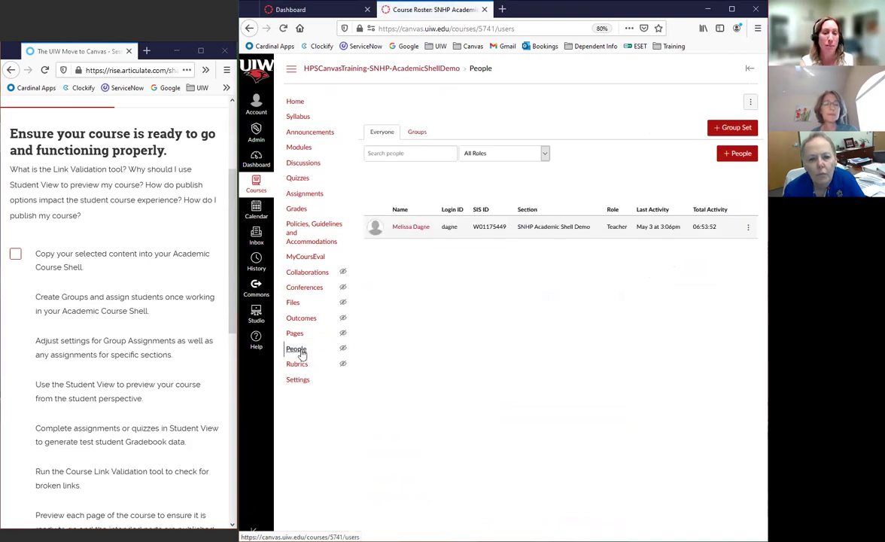
{"action": "left_click", "coordinate": [418, 133]}
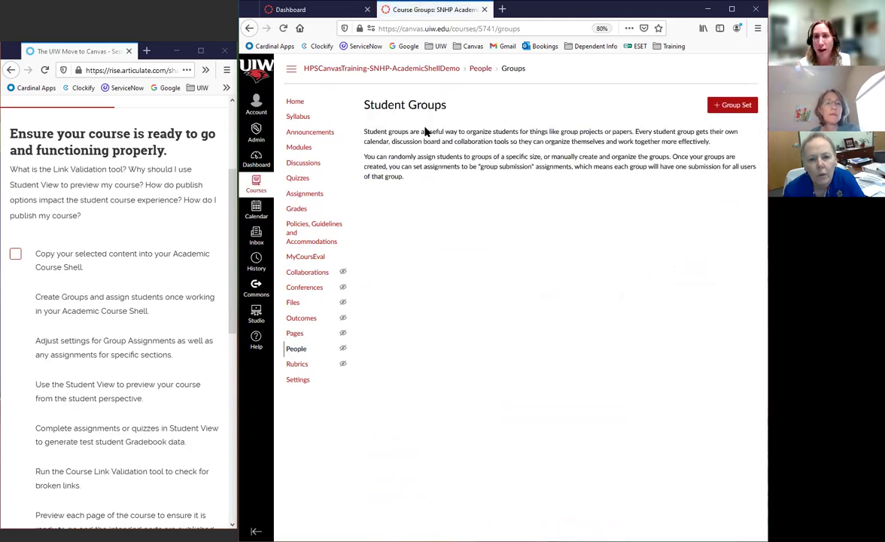
{"action": "left_click", "coordinate": [736, 107]}
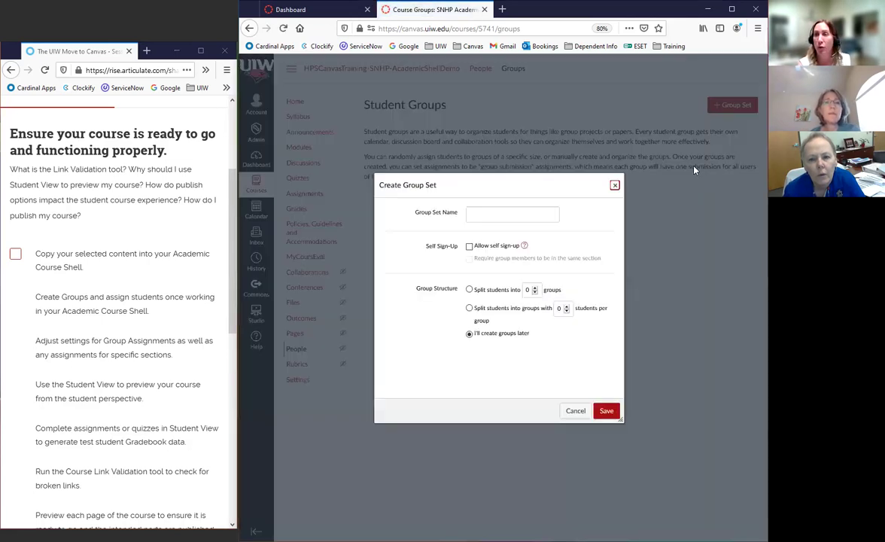
{"action": "left_click", "coordinate": [486, 217]}
{"action": "type", "text": "Final"}
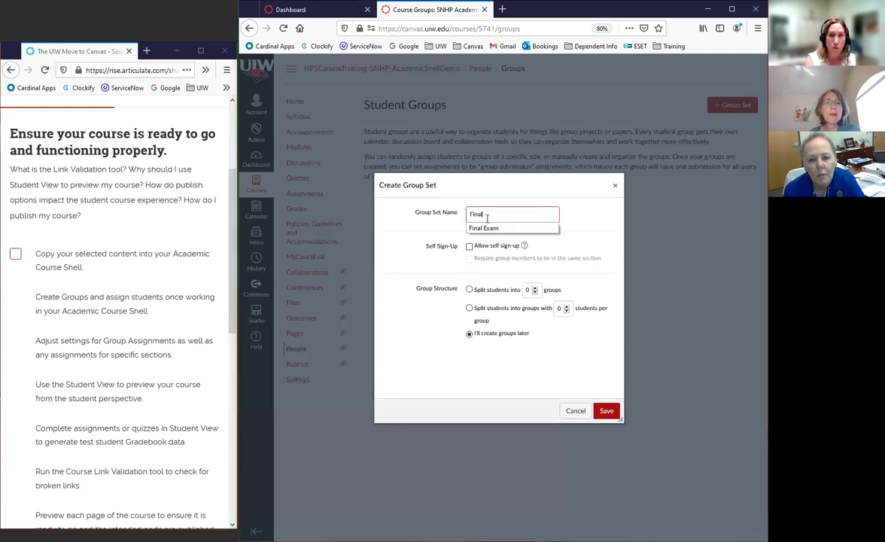
{"action": "type", "text": " F"}
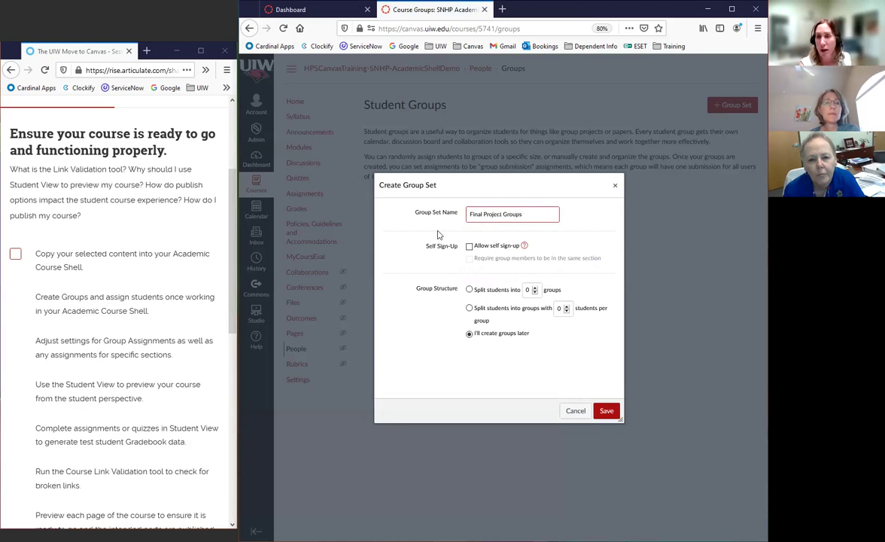
Step: Split the students into 5 groups with a randomly chosen student as each group's leader, and save the group set
{"action": "left_click", "coordinate": [470, 291]}
{"action": "left_click", "coordinate": [535, 296]}
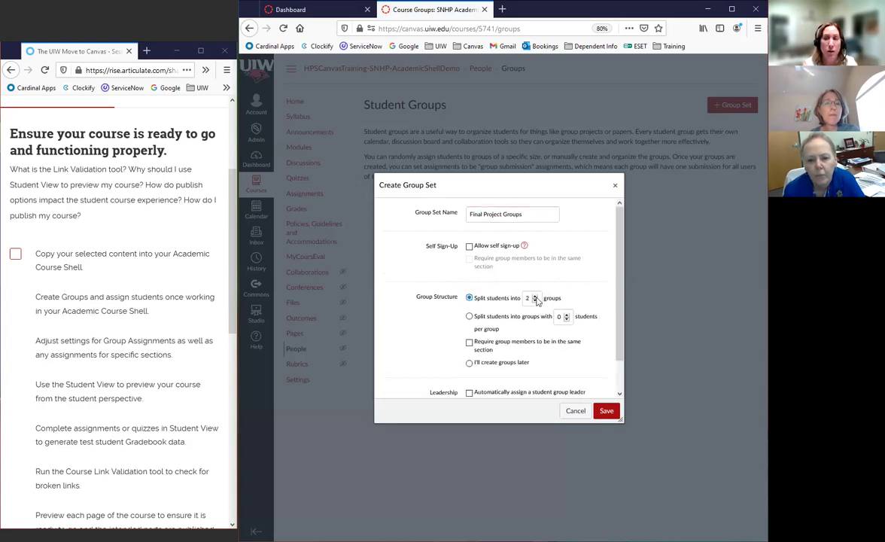
{"action": "left_click", "coordinate": [535, 297]}
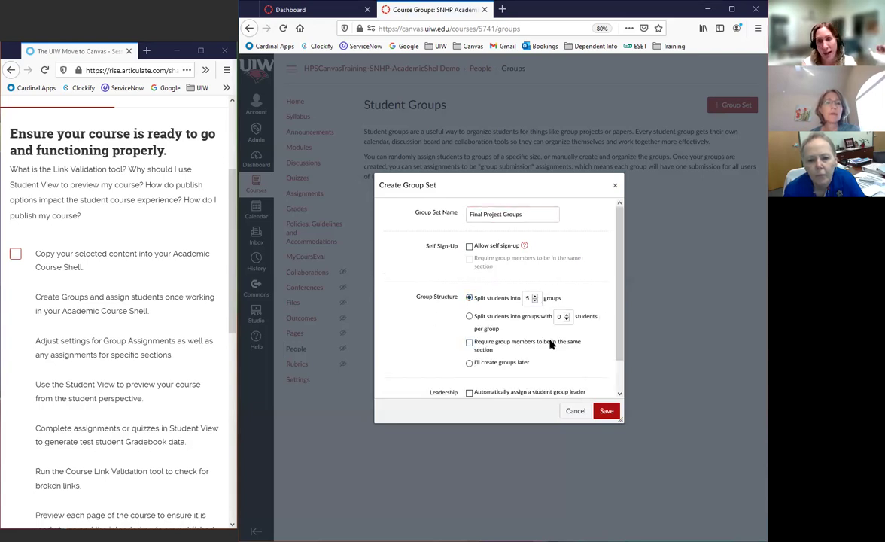
{"action": "scroll", "coordinate": [555, 350], "scroll_direction": "down", "scroll_amount": 1}
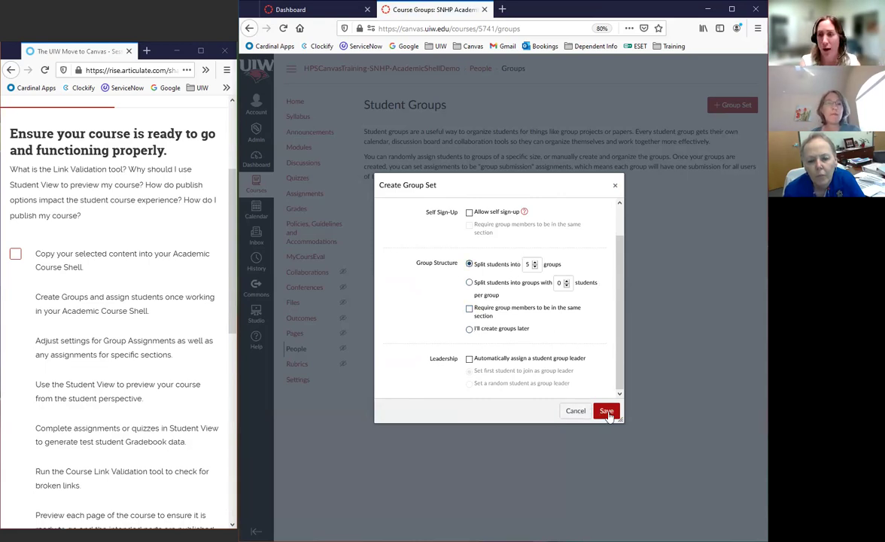
{"action": "left_click", "coordinate": [469, 359]}
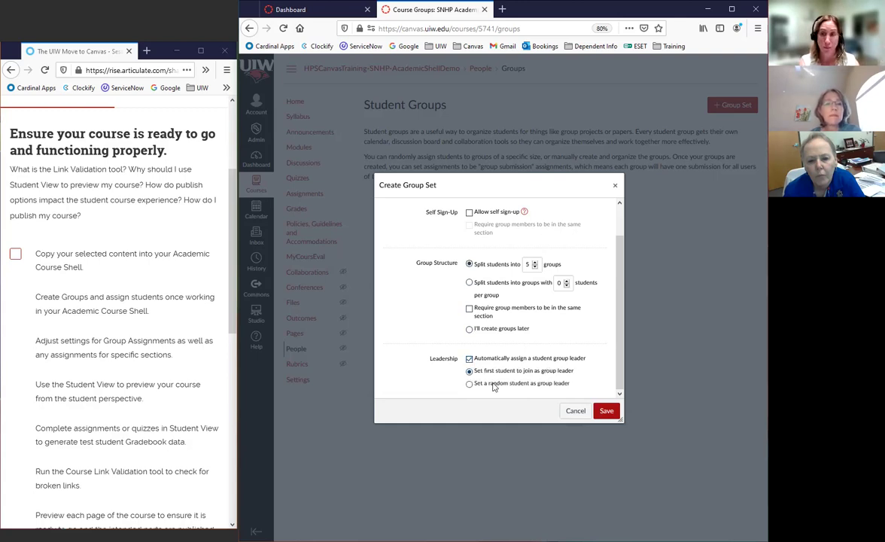
{"action": "left_click", "coordinate": [468, 384]}
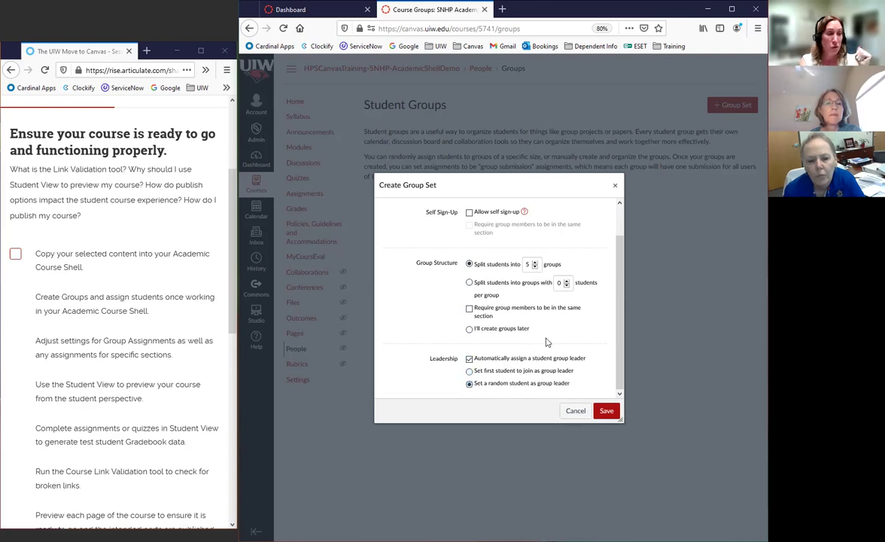
{"action": "left_click", "coordinate": [607, 410]}
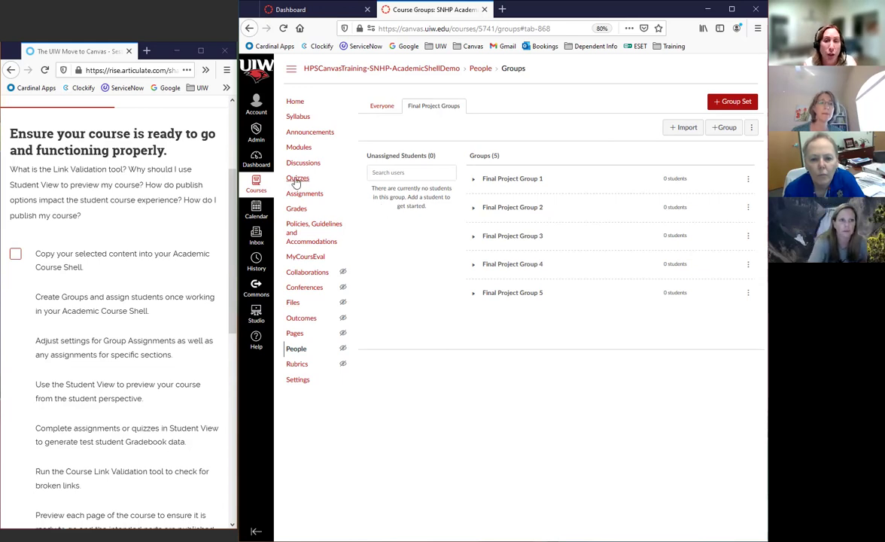
Step: Find Final Project: Pilates Video among the course assignments and open it for editing
{"action": "left_click", "coordinate": [322, 195]}
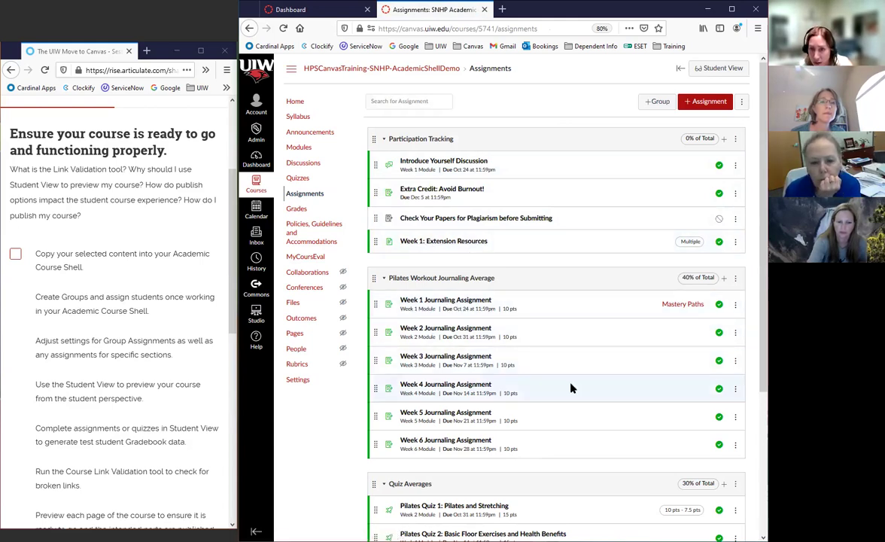
{"action": "scroll", "coordinate": [526, 376], "scroll_direction": "down", "scroll_amount": 4}
{"action": "scroll", "coordinate": [486, 465], "scroll_direction": "down", "scroll_amount": 2}
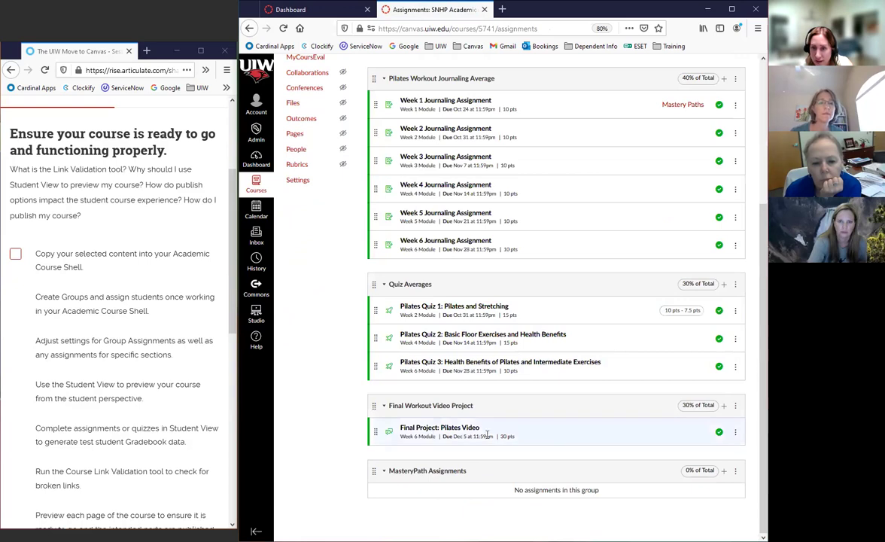
{"action": "left_click", "coordinate": [468, 429]}
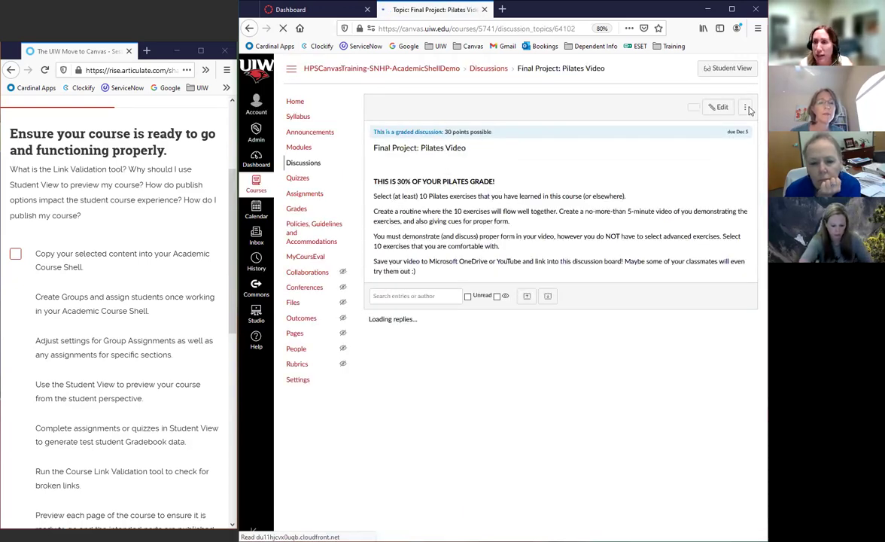
{"action": "left_click", "coordinate": [720, 110]}
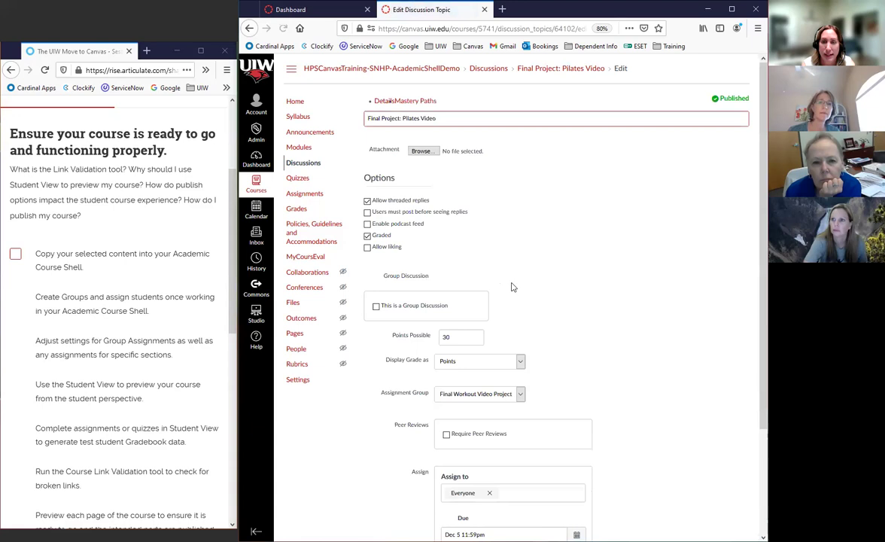
Step: Make the Final Project: Pilates Video topic a group discussion using the Final Project Groups set, and save it
{"action": "scroll", "coordinate": [509, 288], "scroll_direction": "down", "scroll_amount": 3}
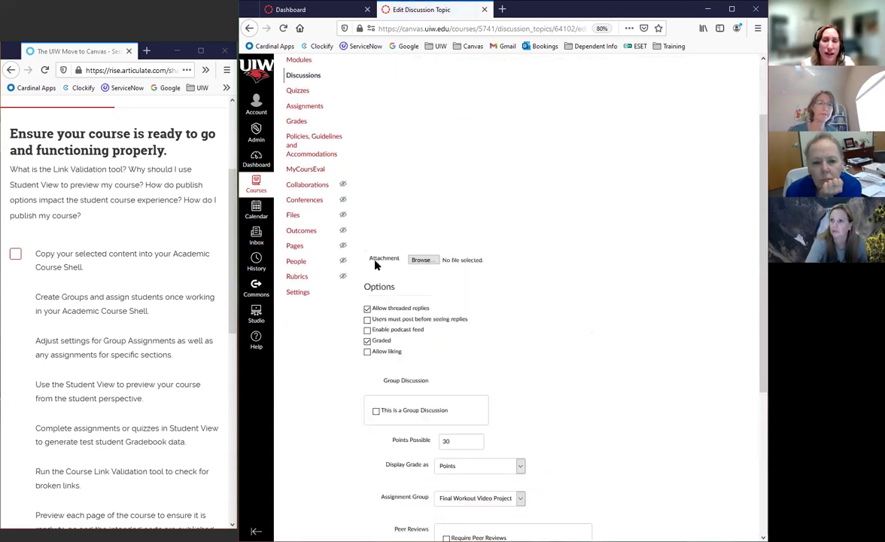
{"action": "scroll", "coordinate": [346, 237], "scroll_direction": "down", "scroll_amount": 3}
{"action": "left_click", "coordinate": [377, 328]}
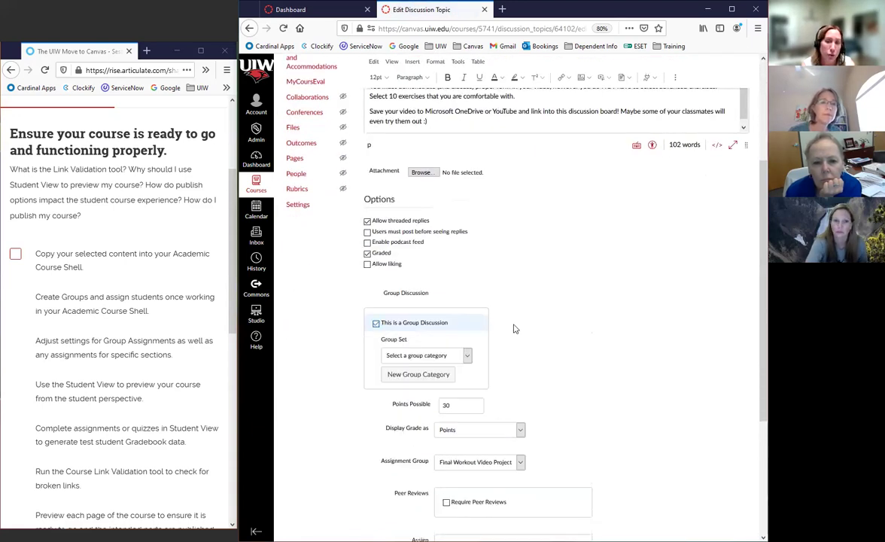
{"action": "left_click", "coordinate": [467, 355]}
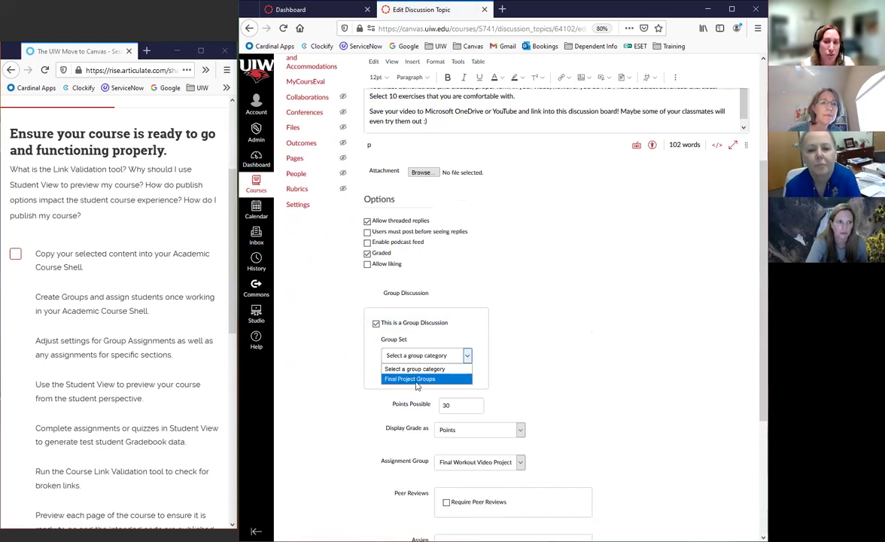
{"action": "left_click", "coordinate": [416, 379]}
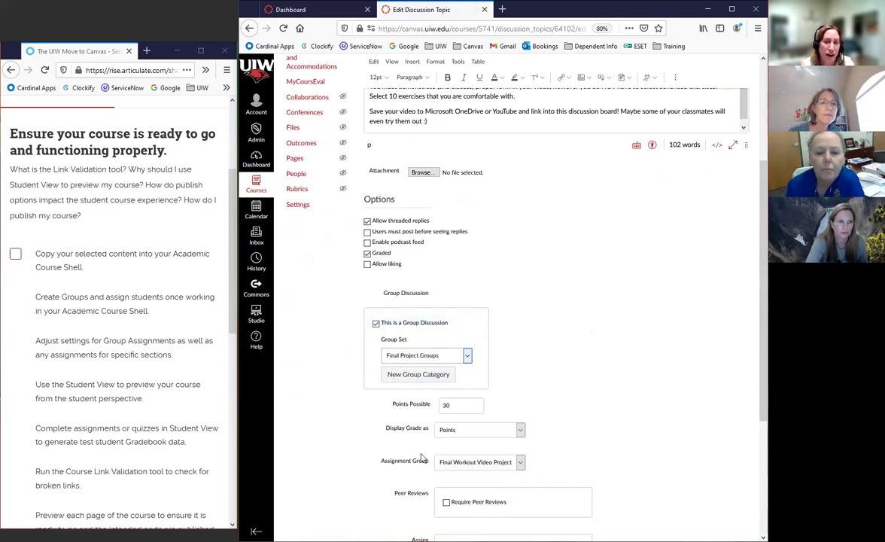
{"action": "scroll", "coordinate": [604, 367], "scroll_direction": "down", "scroll_amount": 5}
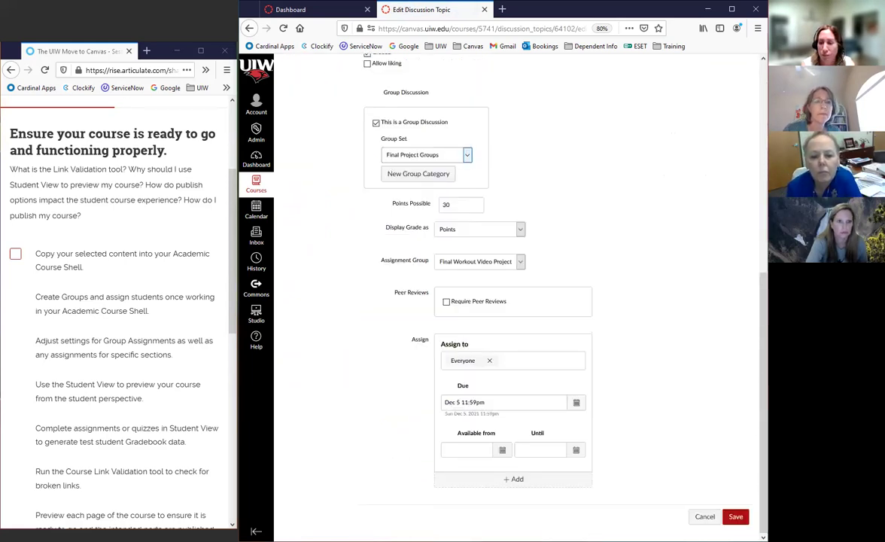
{"action": "left_click", "coordinate": [735, 517]}
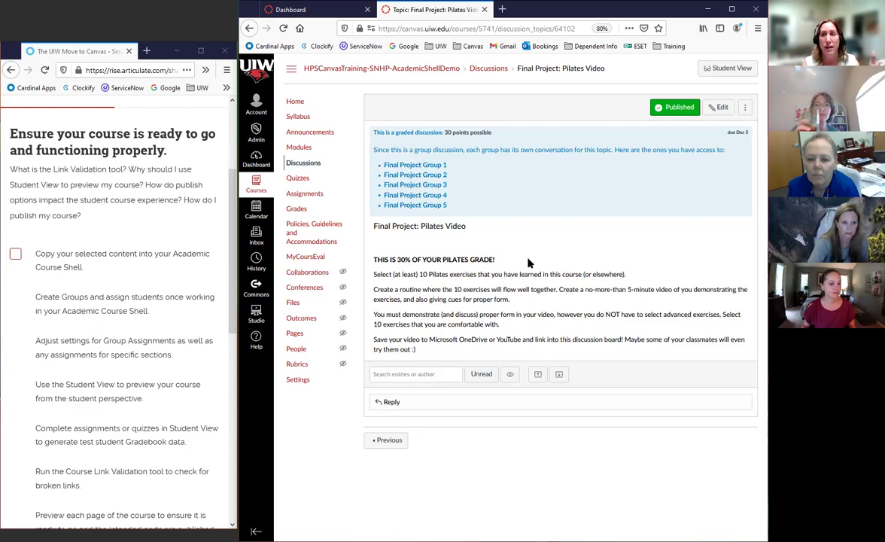
Step: Enter Student View and preview the course home page as a student
{"action": "left_click", "coordinate": [726, 71]}
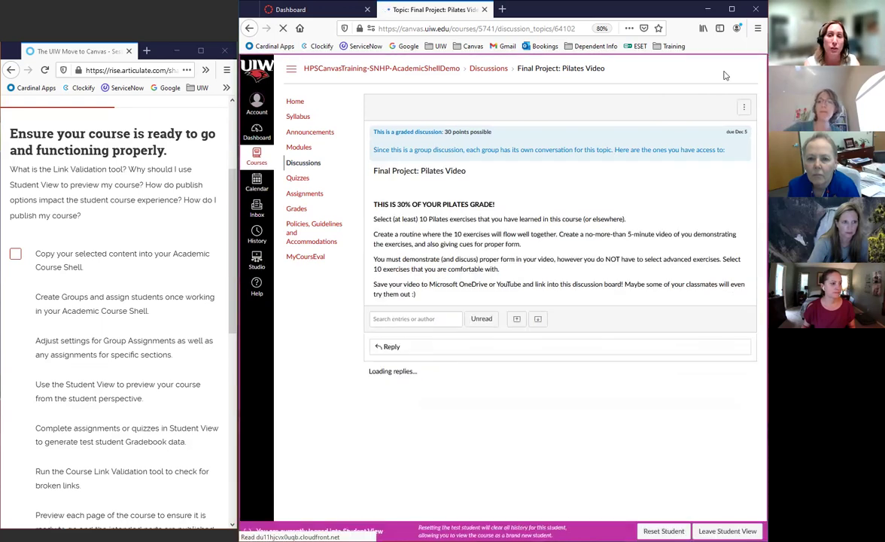
{"action": "left_click", "coordinate": [295, 102]}
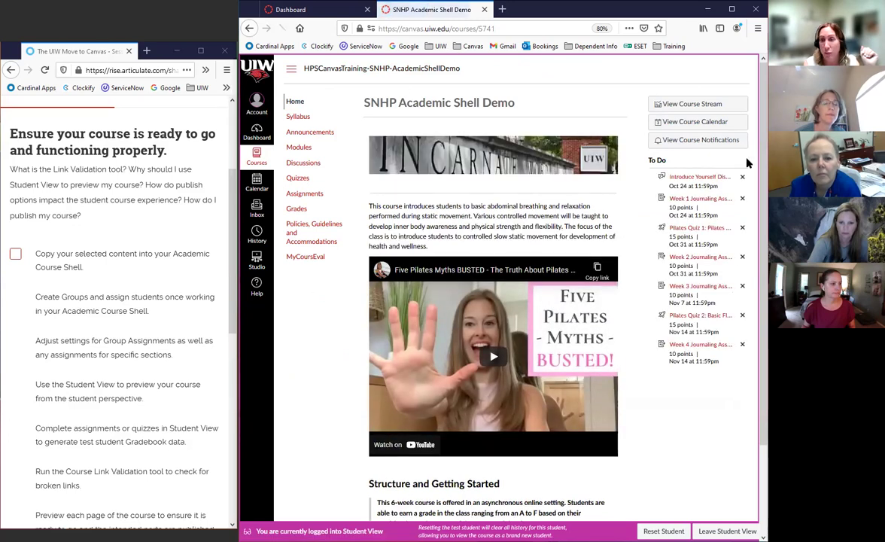
{"action": "scroll", "coordinate": [492, 376], "scroll_direction": "down", "scroll_amount": 3}
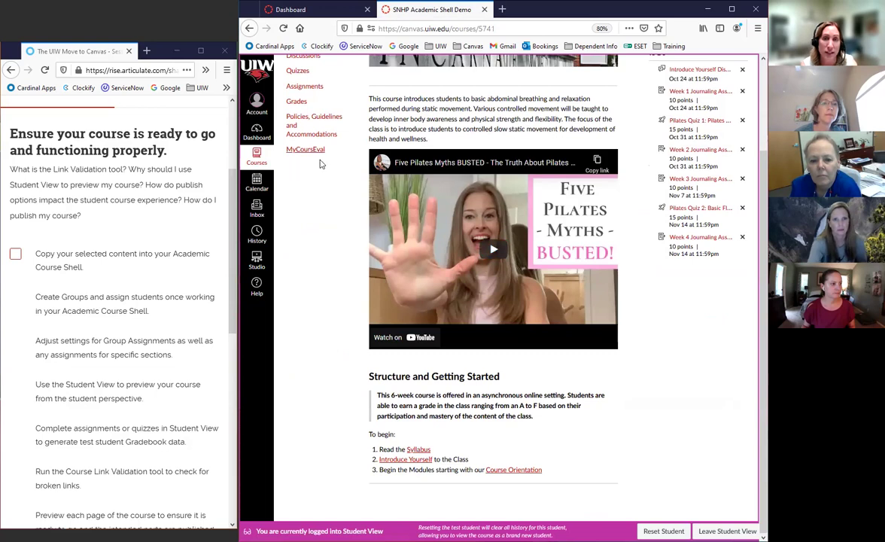
{"action": "scroll", "coordinate": [319, 204], "scroll_direction": "up", "scroll_amount": 3}
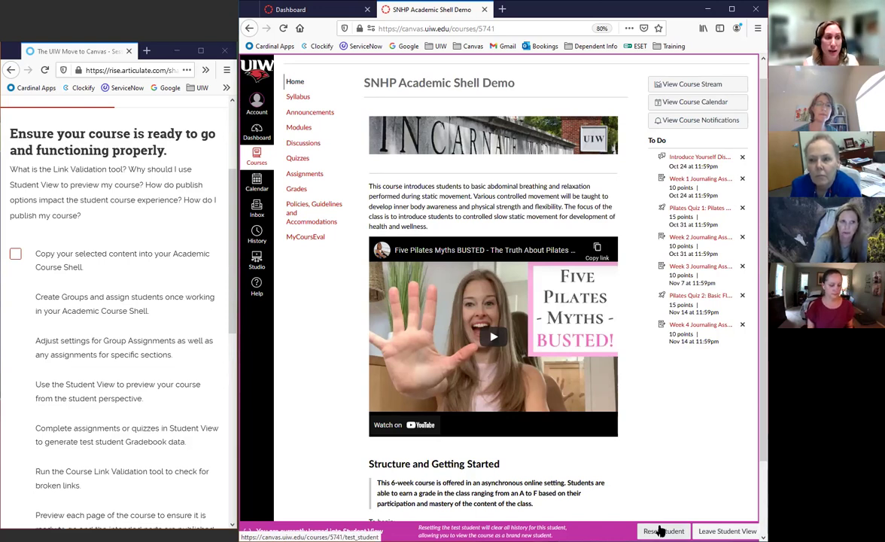
Step: Leave Student View and check the test student's entries in the course gradebook
{"action": "left_click", "coordinate": [725, 530]}
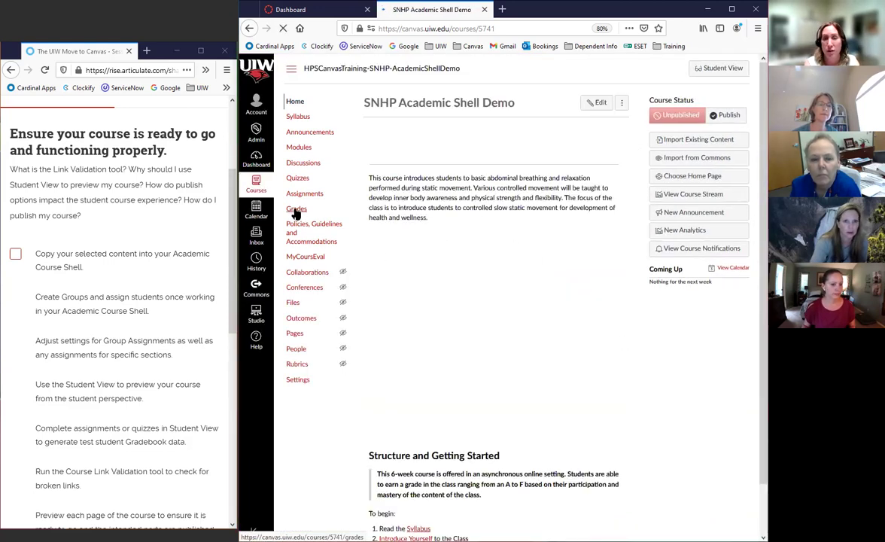
{"action": "left_click", "coordinate": [296, 210]}
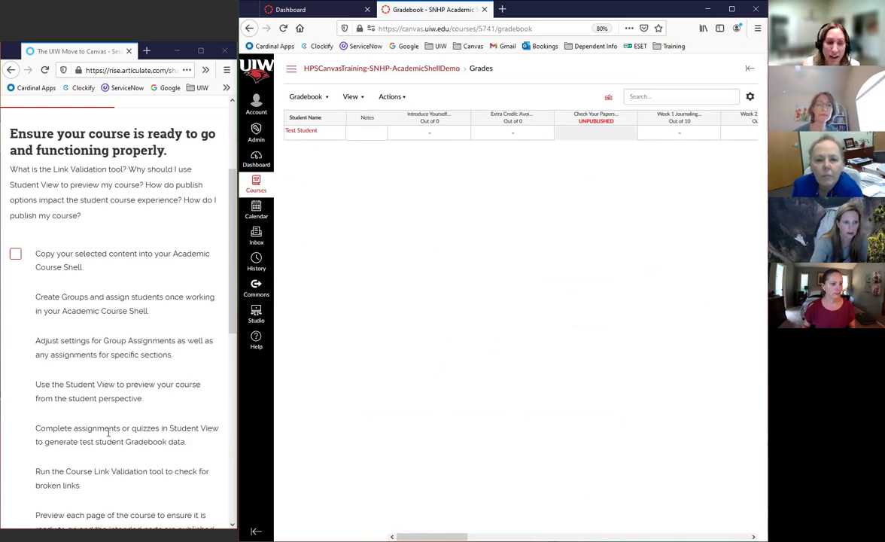
{"action": "scroll", "coordinate": [108, 431], "scroll_direction": "down", "scroll_amount": 1}
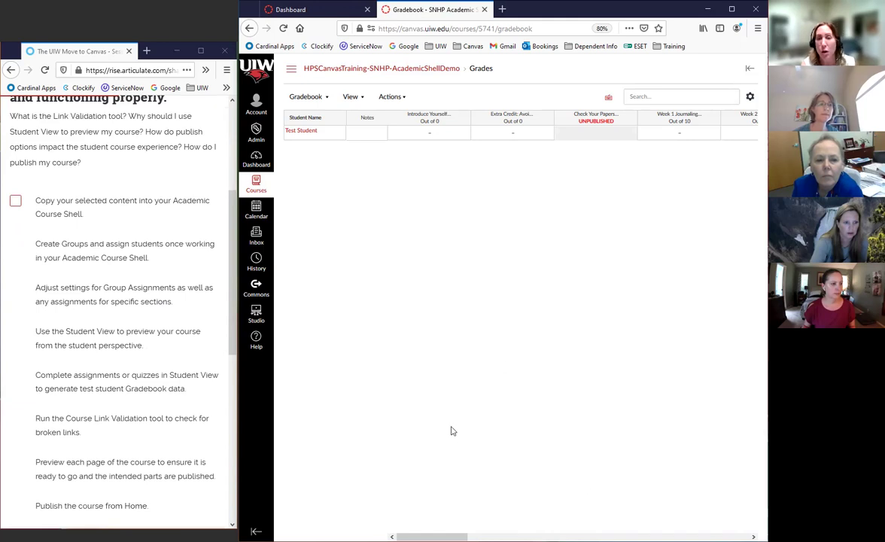
Step: Validate the links in the course content from the course settings, and toggle the display of links to unpublished content off and on
{"action": "left_click", "coordinate": [291, 68]}
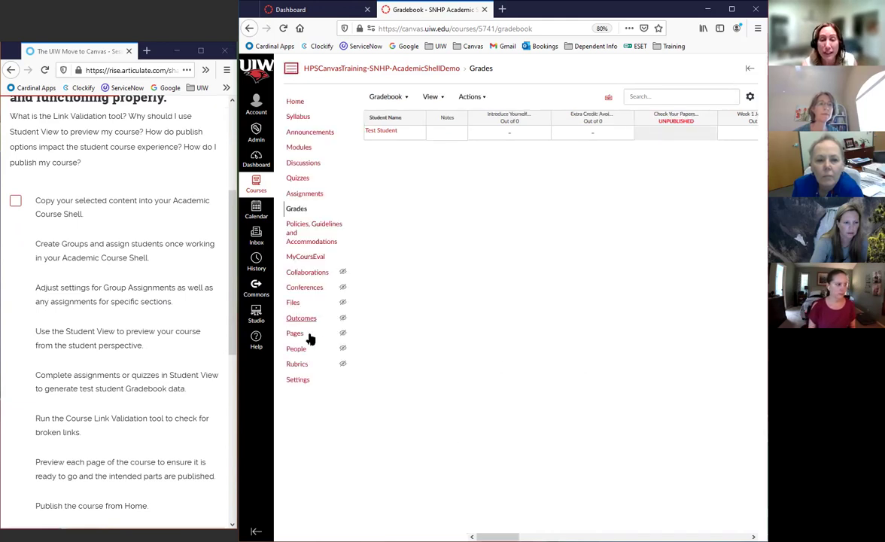
{"action": "left_click", "coordinate": [299, 381]}
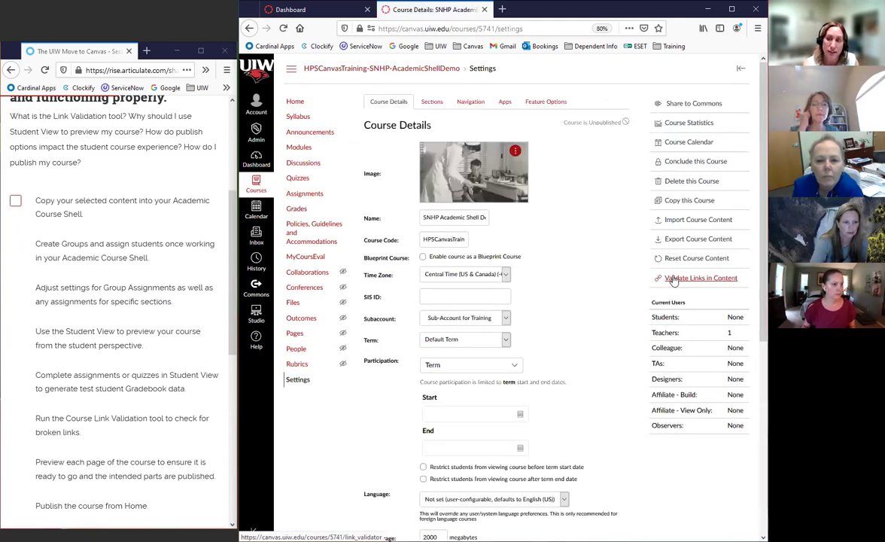
{"action": "left_click", "coordinate": [713, 277]}
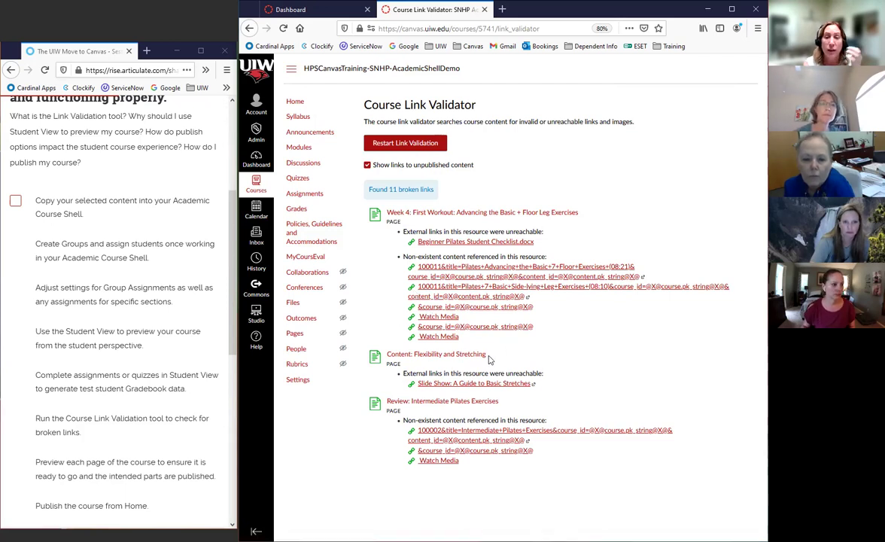
{"action": "left_click", "coordinate": [367, 166]}
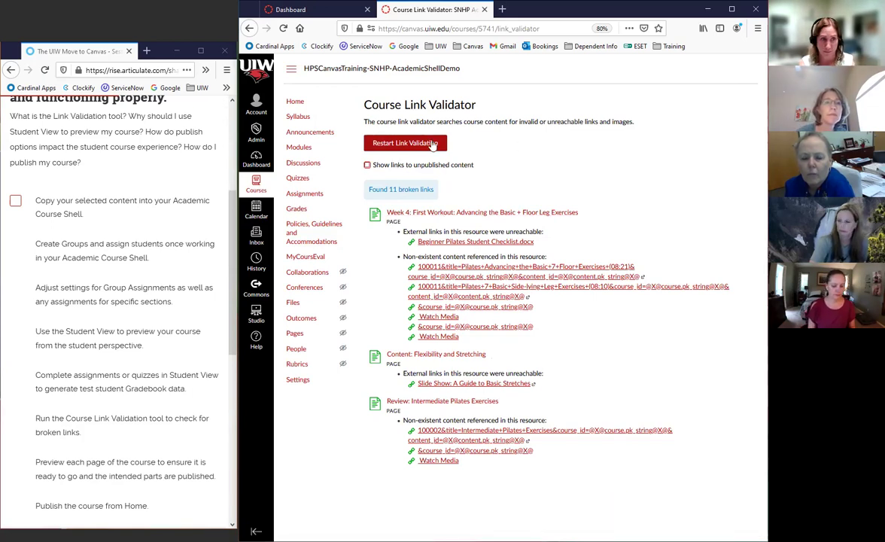
{"action": "left_click", "coordinate": [367, 166]}
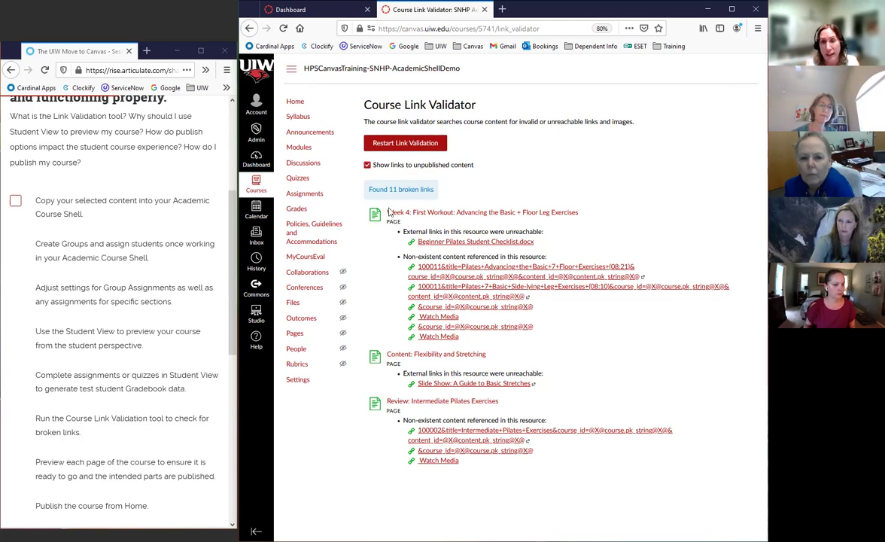
Step: Open the Week 4: First Workout page from the validation results in a new tab, inspect its broken links, and return to the validator
{"action": "right_click", "coordinate": [439, 215]}
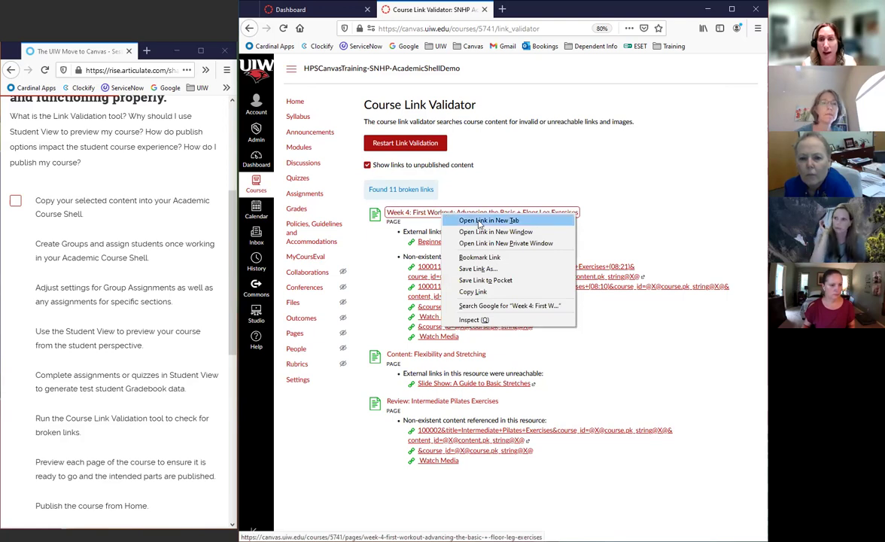
{"action": "left_click", "coordinate": [479, 221]}
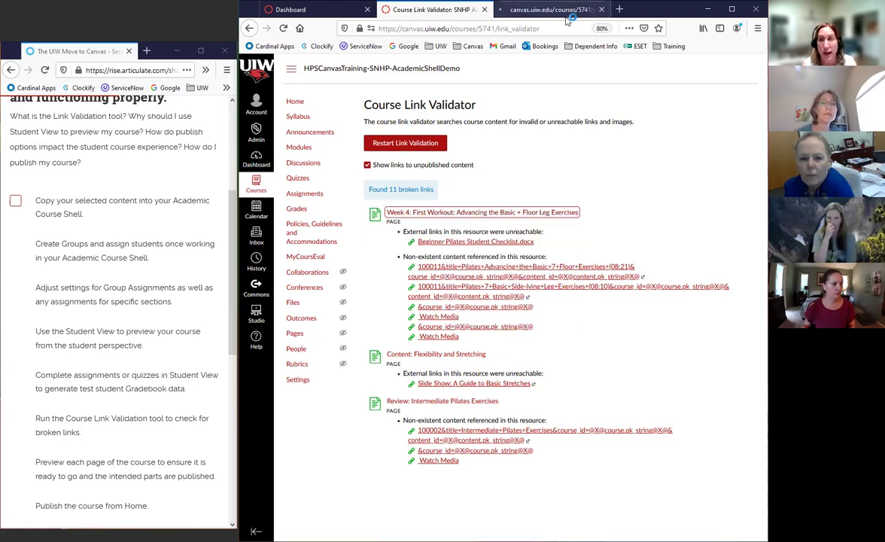
{"action": "left_click", "coordinate": [549, 11]}
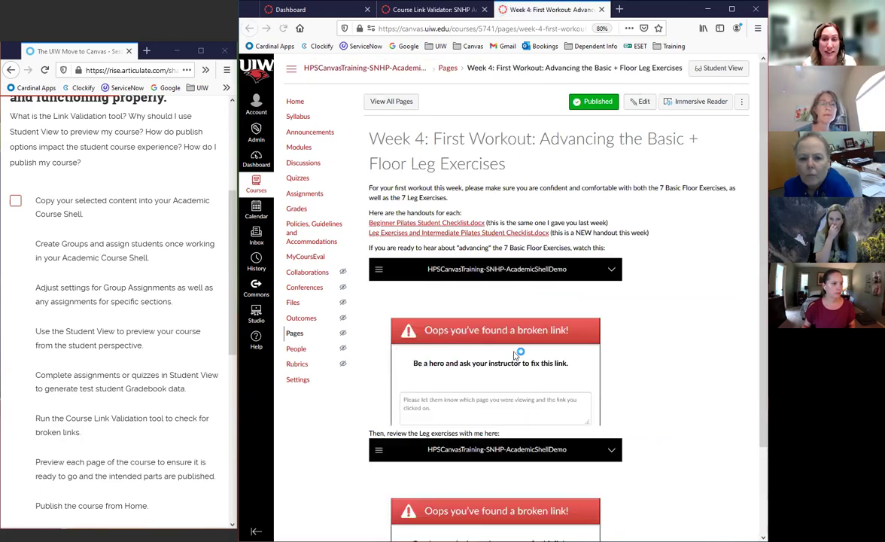
{"action": "scroll", "coordinate": [537, 292], "scroll_direction": "down", "scroll_amount": 2}
{"action": "scroll", "coordinate": [580, 328], "scroll_direction": "up", "scroll_amount": 1}
{"action": "scroll", "coordinate": [580, 328], "scroll_direction": "up", "scroll_amount": 2}
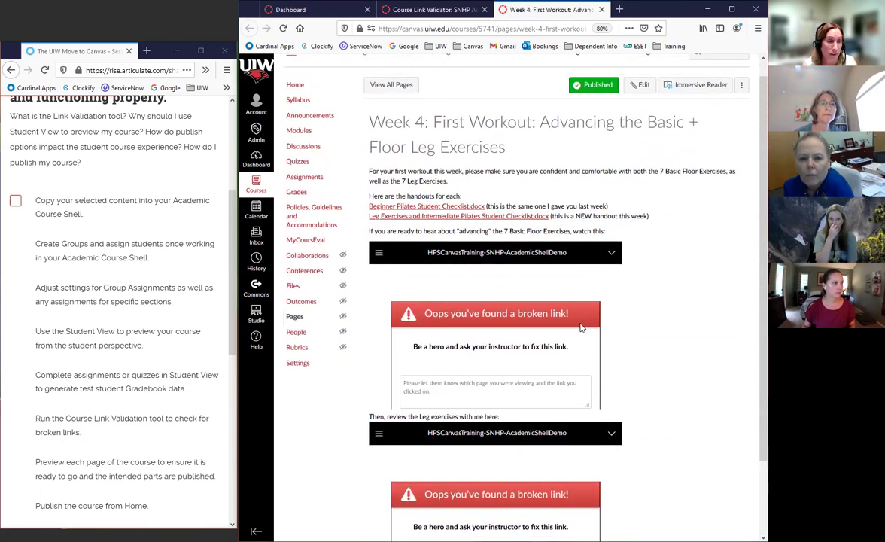
{"action": "left_click", "coordinate": [435, 11]}
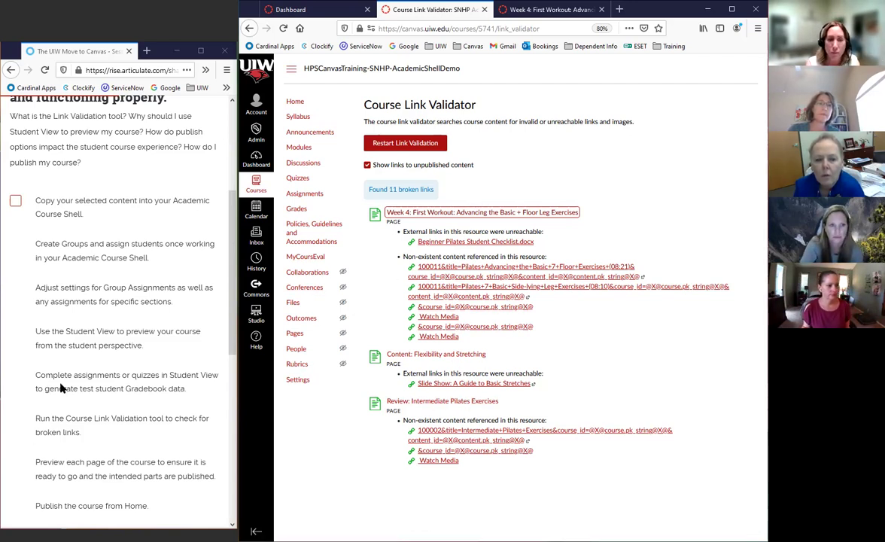
Step: Open the course's Files area in a new tab and switch to it
{"action": "scroll", "coordinate": [62, 387], "scroll_direction": "down", "scroll_amount": 1}
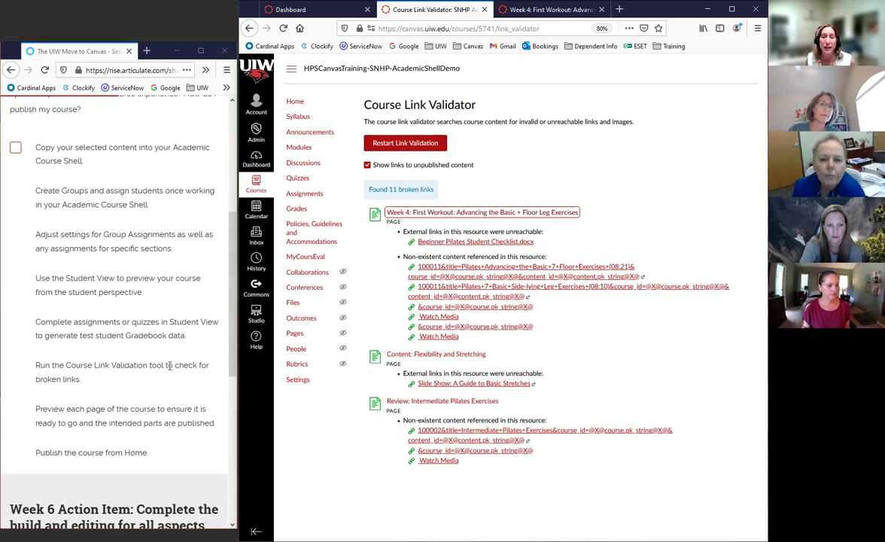
{"action": "right_click", "coordinate": [294, 304]}
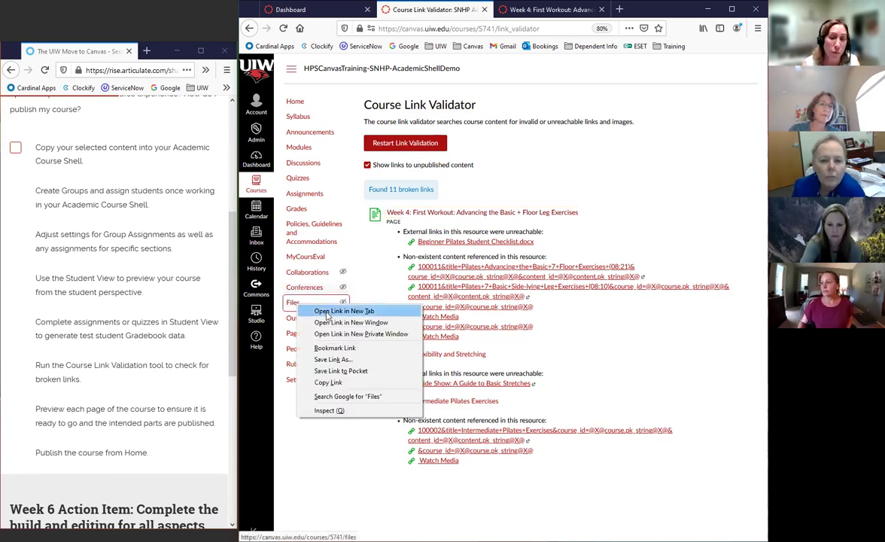
{"action": "left_click", "coordinate": [323, 310]}
{"action": "left_click", "coordinate": [508, 10]}
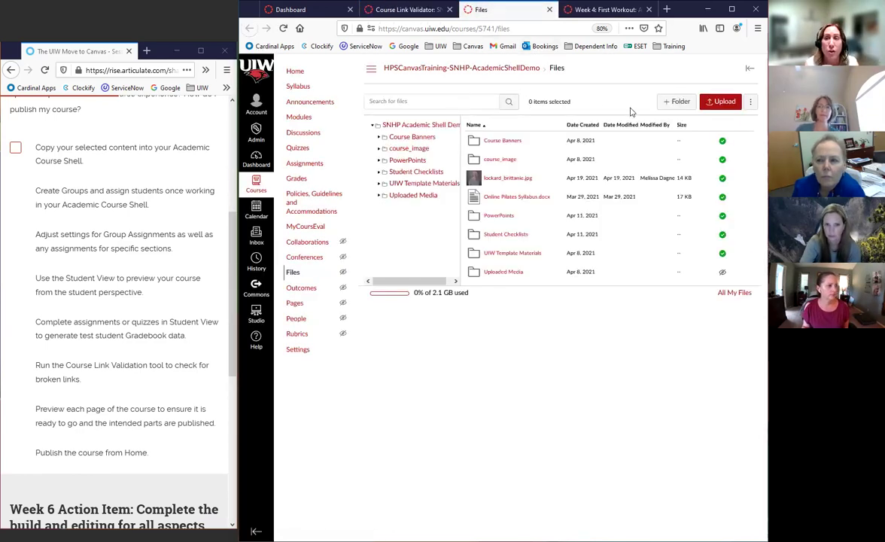
Step: View the access permission options for the Course Banners folder without changing them, and open the Uploaded Media folder
{"action": "left_click", "coordinate": [535, 141]}
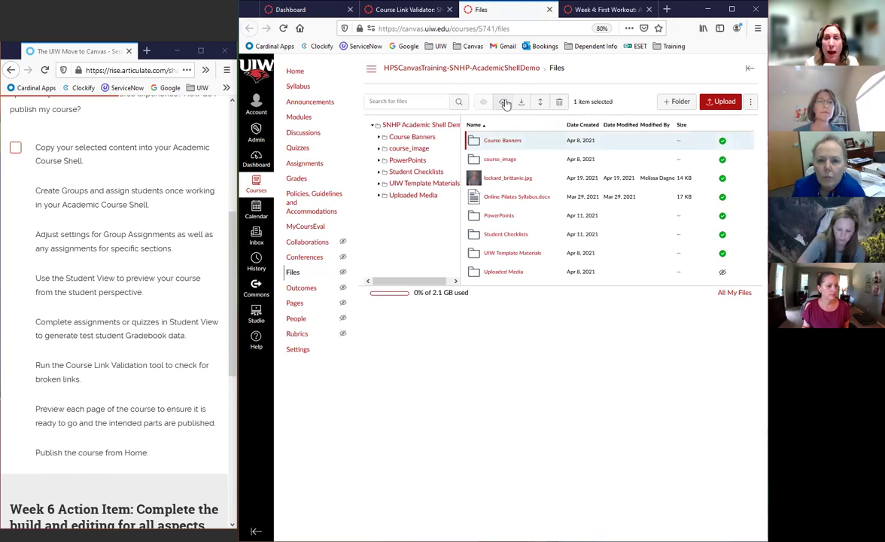
{"action": "left_click", "coordinate": [501, 103]}
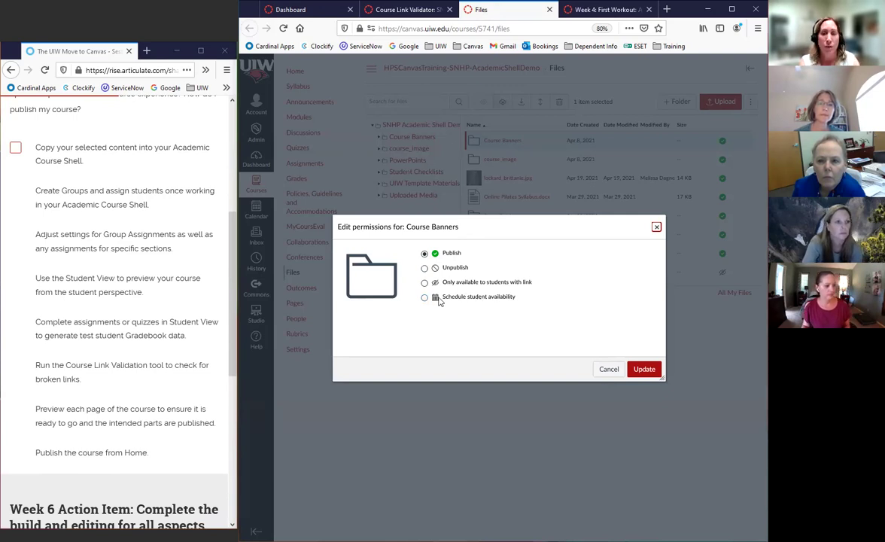
{"action": "left_click", "coordinate": [606, 368]}
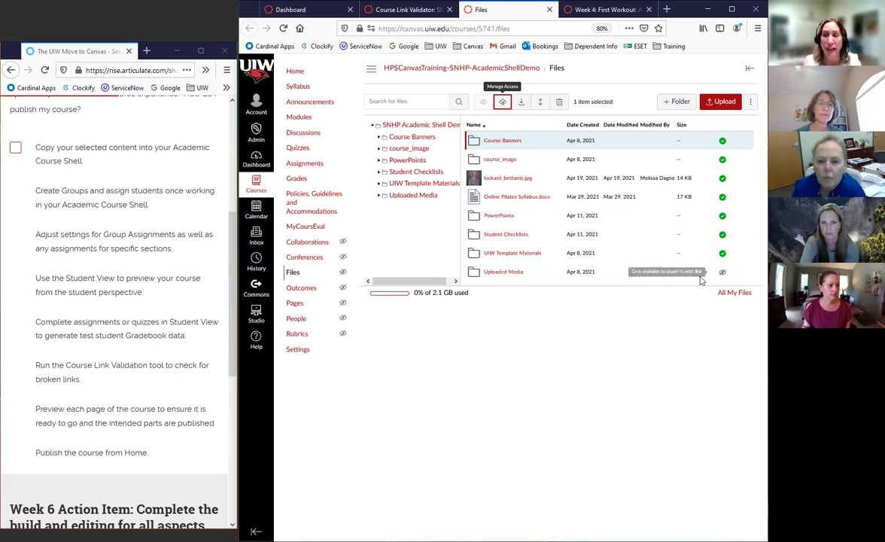
{"action": "left_click", "coordinate": [502, 273]}
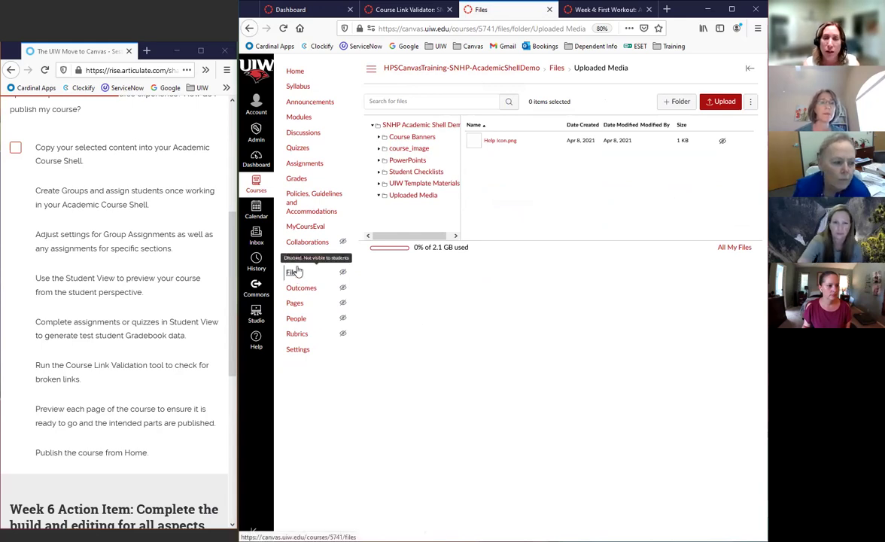
Step: Review the publish status and due dates of all items on the course's Assignments page
{"action": "left_click", "coordinate": [295, 164]}
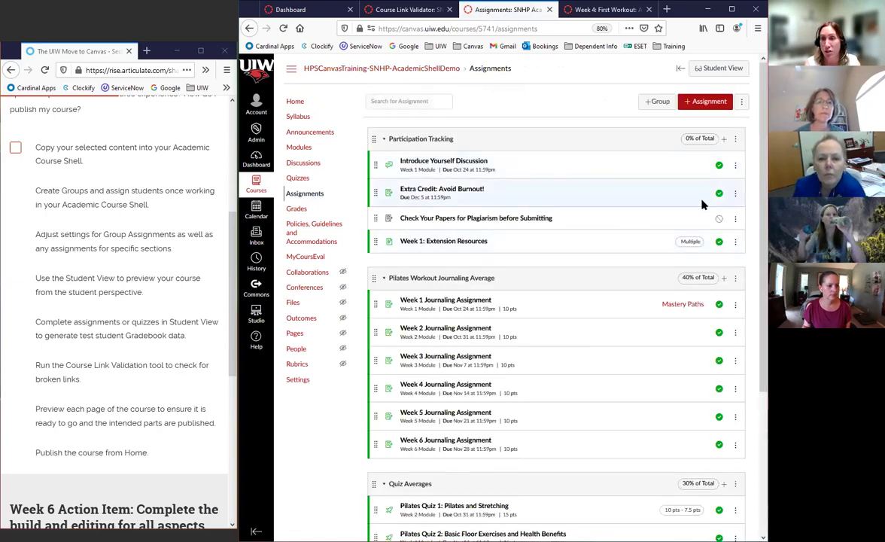
{"action": "scroll", "coordinate": [692, 188], "scroll_direction": "down", "scroll_amount": 1}
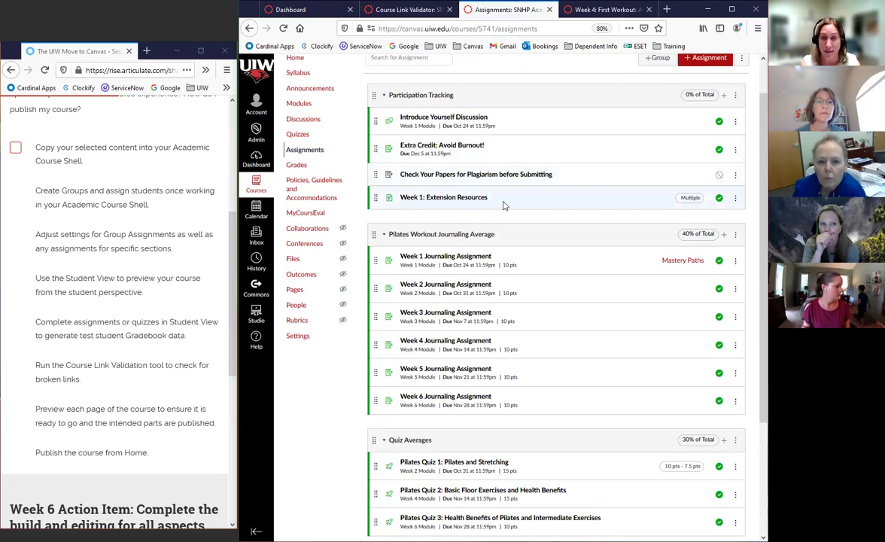
{"action": "scroll", "coordinate": [587, 211], "scroll_direction": "down", "scroll_amount": 3}
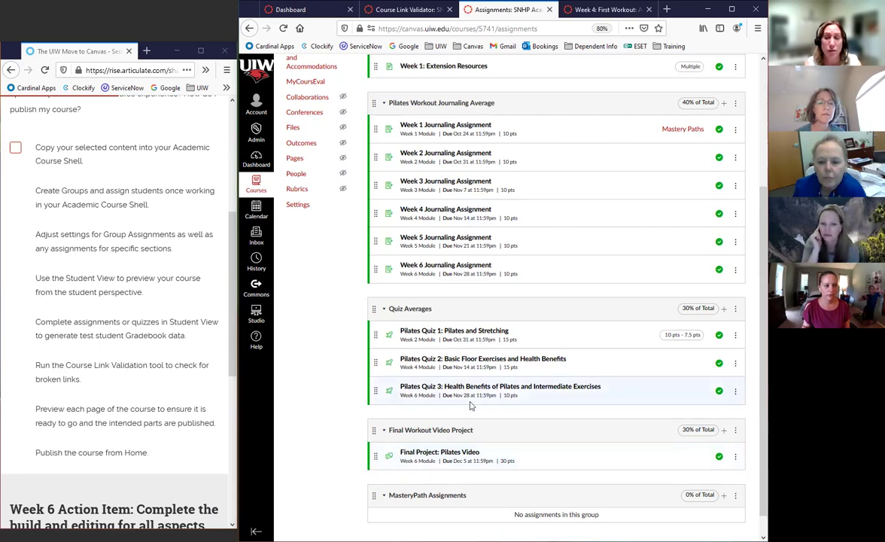
{"action": "scroll", "coordinate": [460, 360], "scroll_direction": "up", "scroll_amount": 4}
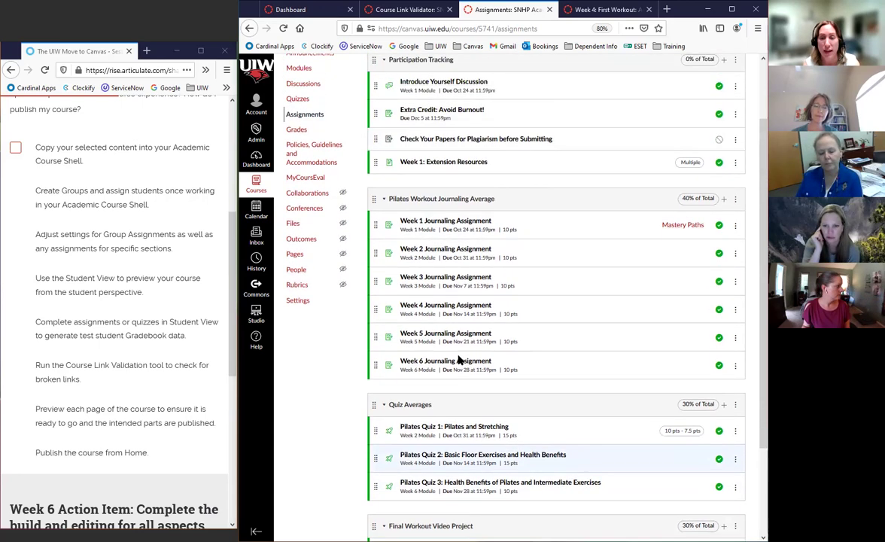
{"action": "scroll", "coordinate": [460, 186], "scroll_direction": "up", "scroll_amount": 1}
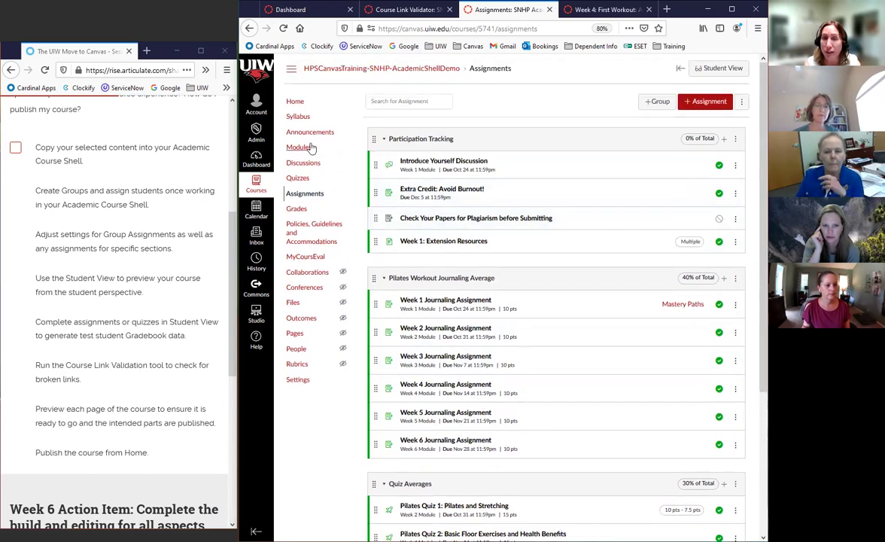
Step: In the course modules, examine the lock-until date option for Course Orientation for Students, and discard the settings without saving
{"action": "left_click", "coordinate": [299, 148]}
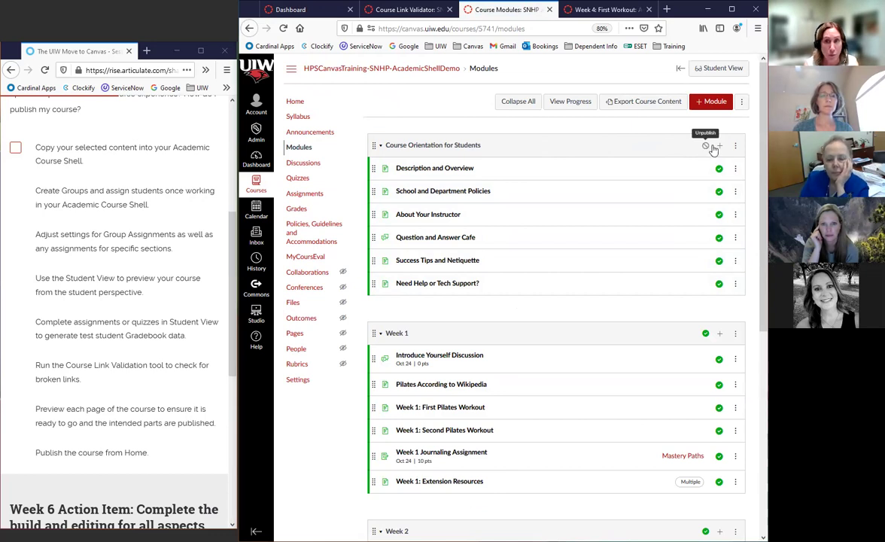
{"action": "left_click", "coordinate": [735, 147]}
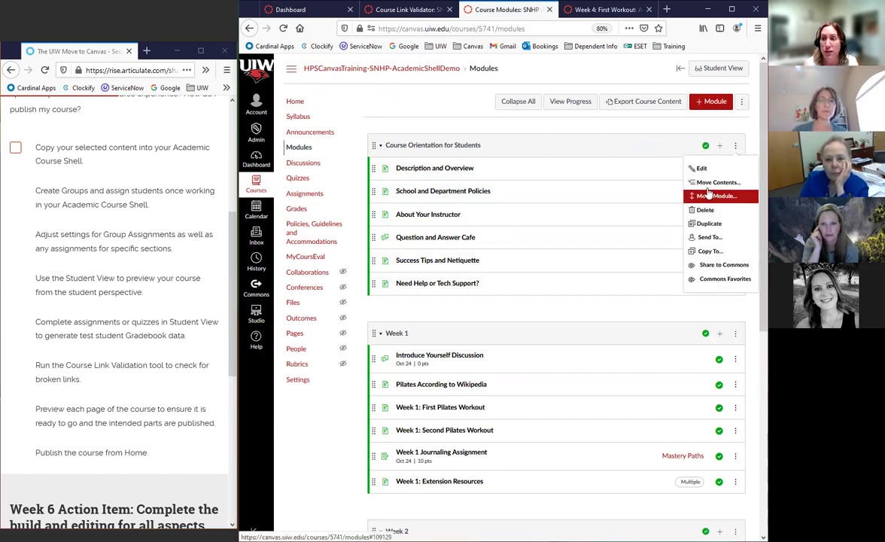
{"action": "left_click", "coordinate": [696, 169]}
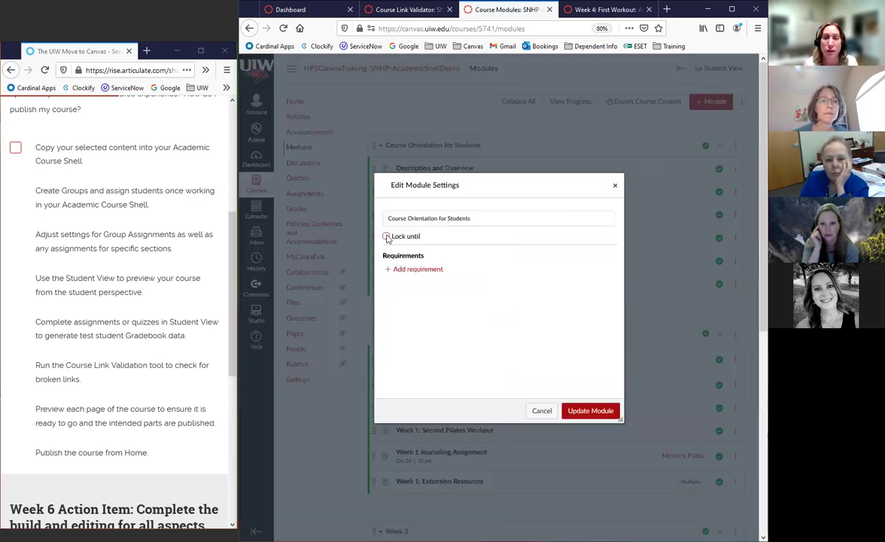
{"action": "left_click", "coordinate": [386, 236]}
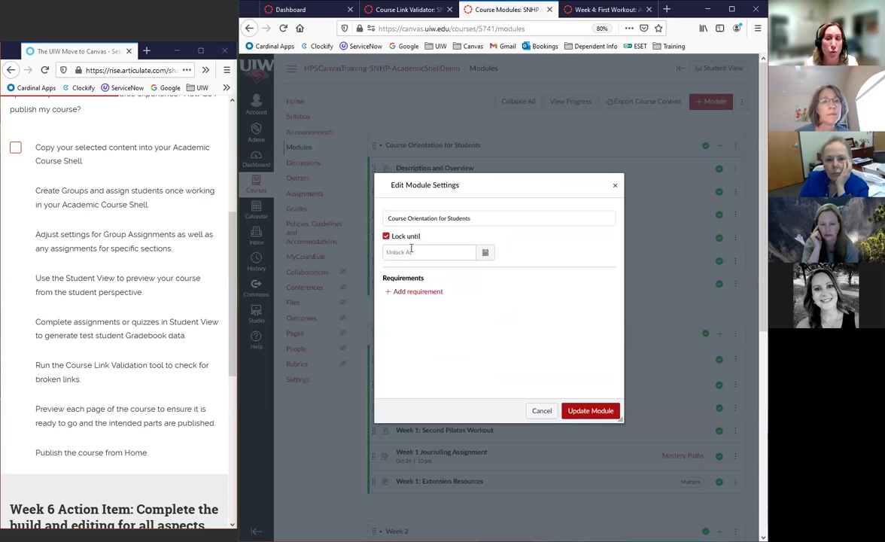
{"action": "left_click", "coordinate": [485, 252]}
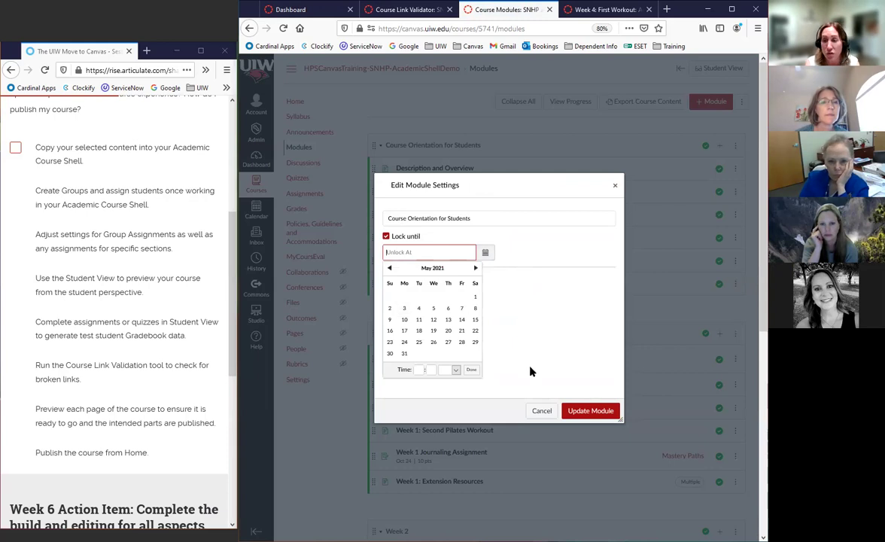
{"action": "left_click", "coordinate": [540, 410]}
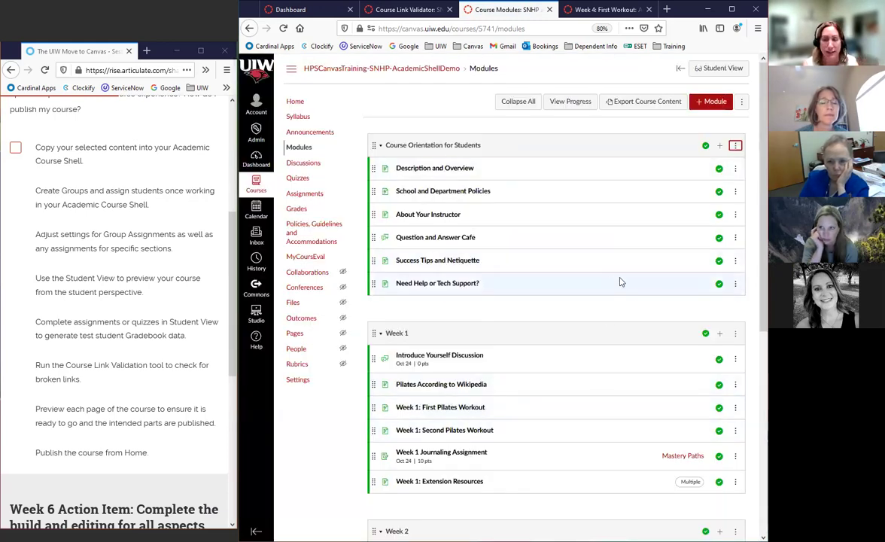
Step: Publish the SNHP Academic Shell Demo course from its home page
{"action": "left_click", "coordinate": [295, 102]}
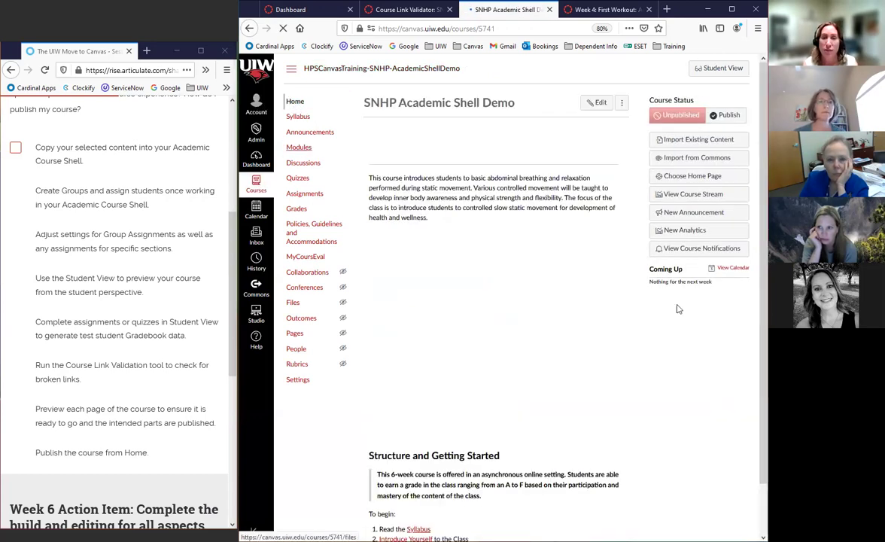
{"action": "left_click", "coordinate": [728, 116]}
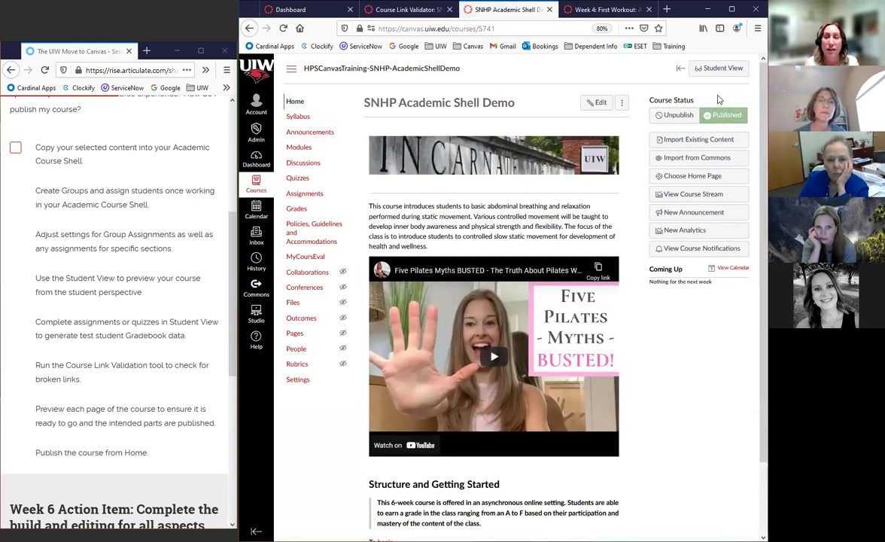
Step: In the course settings, set participation to Course, restrict students from viewing the course before its start date, and update the course details
{"action": "left_click", "coordinate": [299, 381]}
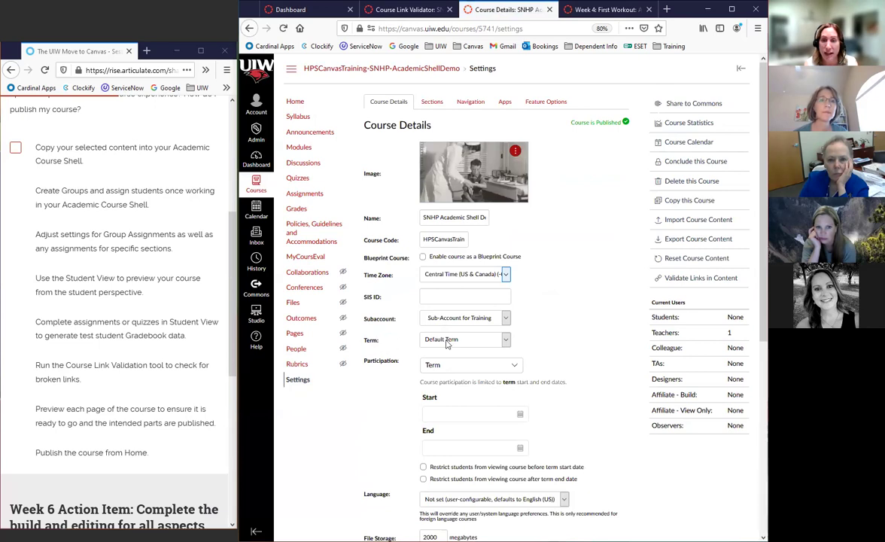
{"action": "left_click", "coordinate": [504, 342]}
{"action": "left_click", "coordinate": [505, 342]}
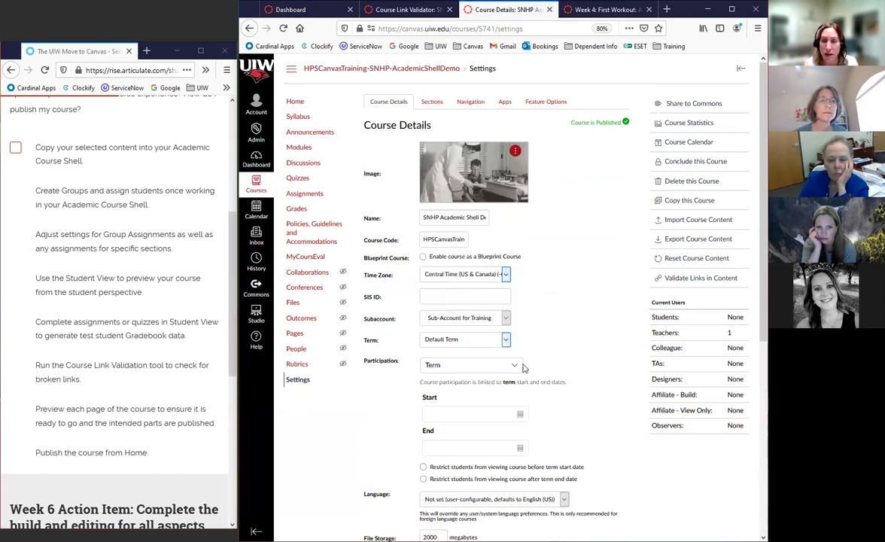
{"action": "left_click", "coordinate": [514, 367]}
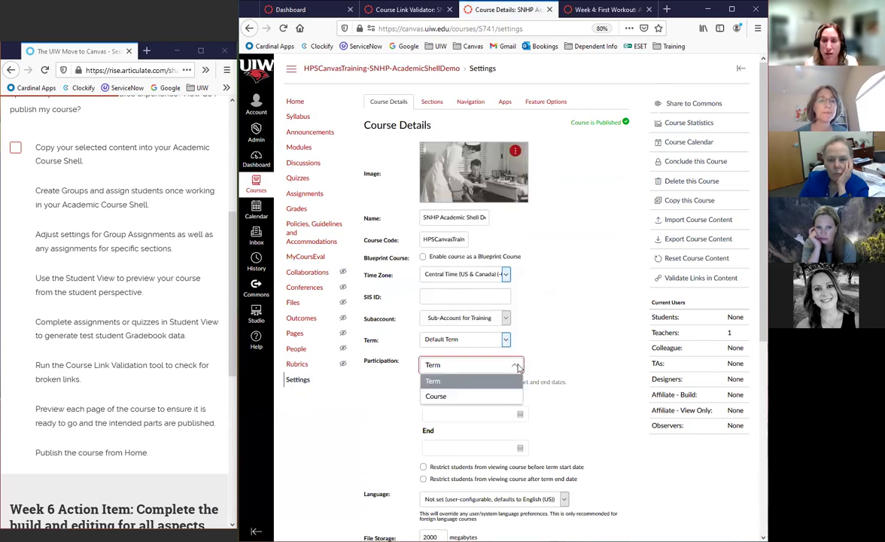
{"action": "left_click", "coordinate": [468, 397]}
{"action": "scroll", "coordinate": [443, 324], "scroll_direction": "down", "scroll_amount": 3}
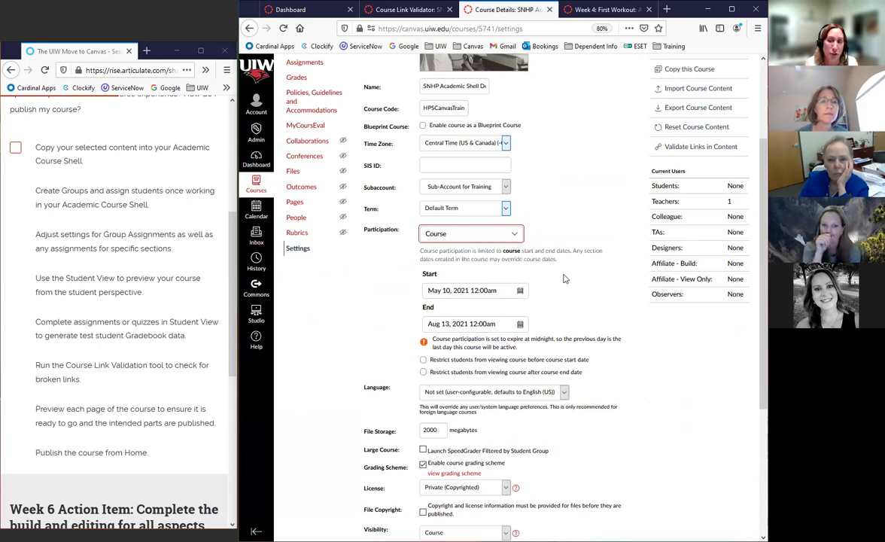
{"action": "scroll", "coordinate": [438, 297], "scroll_direction": "down", "scroll_amount": 1}
{"action": "left_click", "coordinate": [423, 316]}
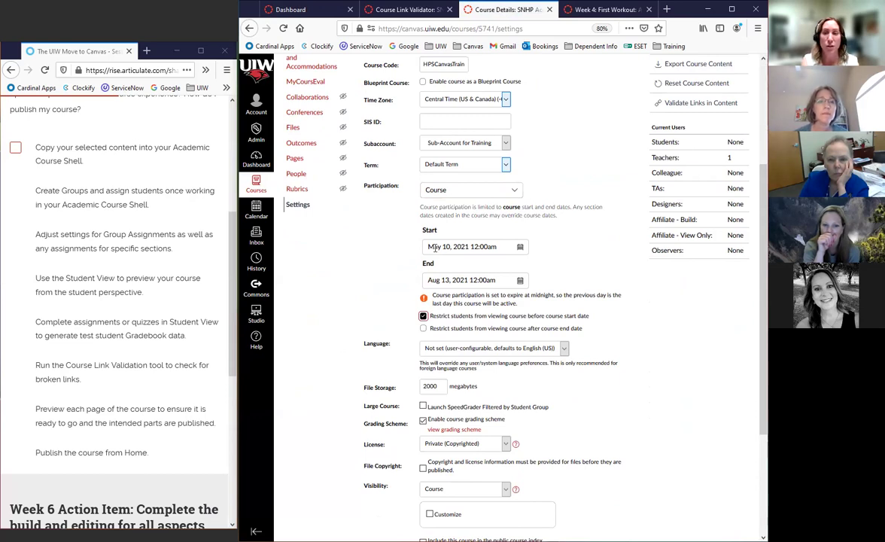
{"action": "scroll", "coordinate": [611, 339], "scroll_direction": "down", "scroll_amount": 4}
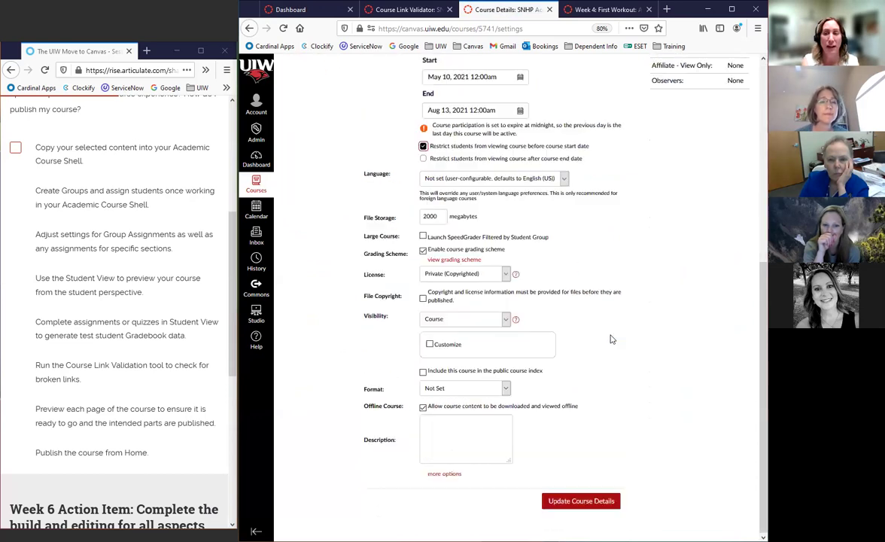
{"action": "left_click", "coordinate": [586, 506]}
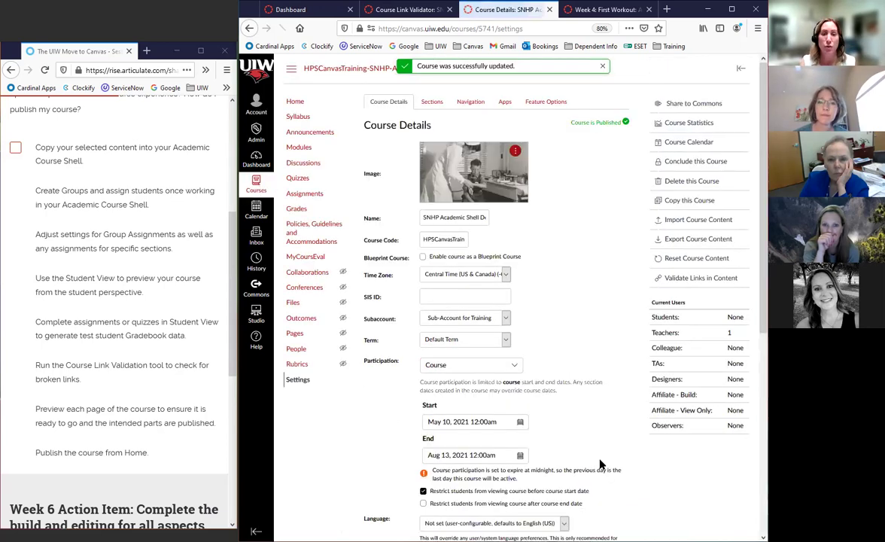
Step: Examine the role, section and interaction options for adding people to the course, cancel without adding anyone, and view the roster's role filter options
{"action": "left_click", "coordinate": [297, 349]}
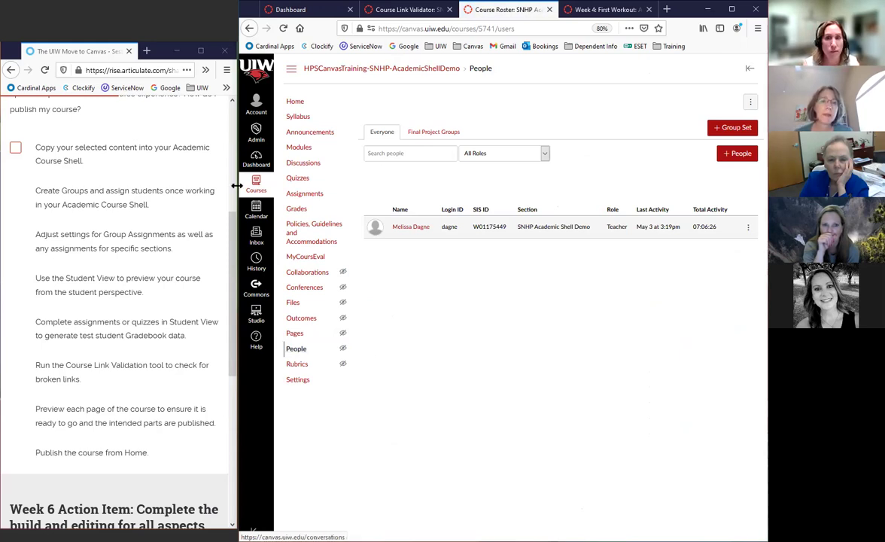
{"action": "left_click", "coordinate": [295, 103]}
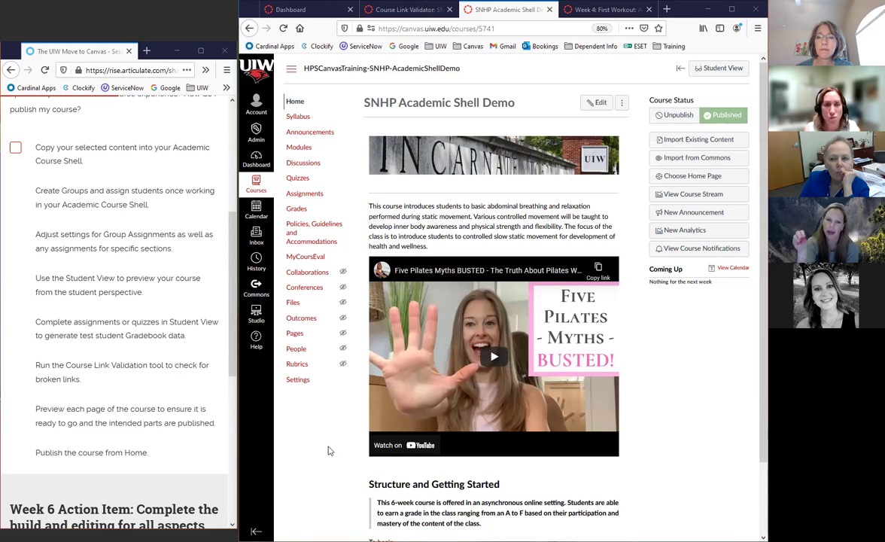
{"action": "left_click", "coordinate": [295, 349]}
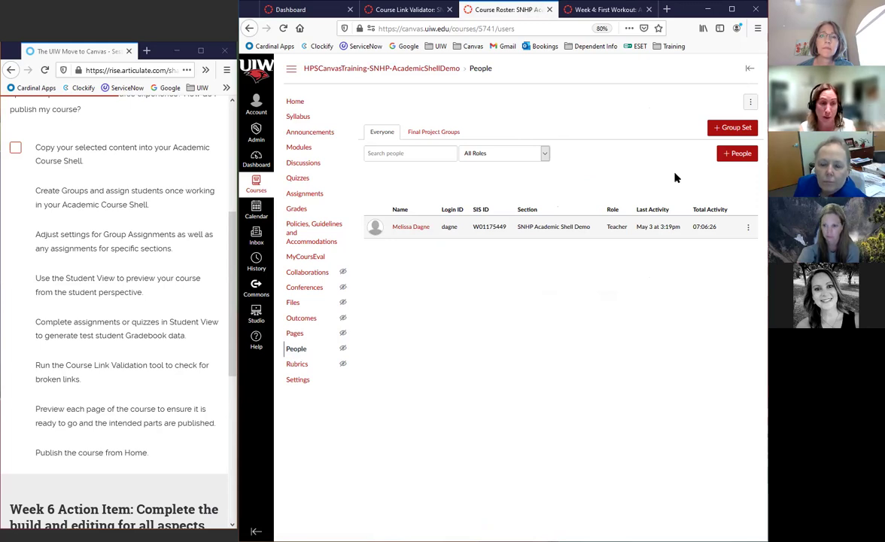
{"action": "left_click", "coordinate": [740, 154]}
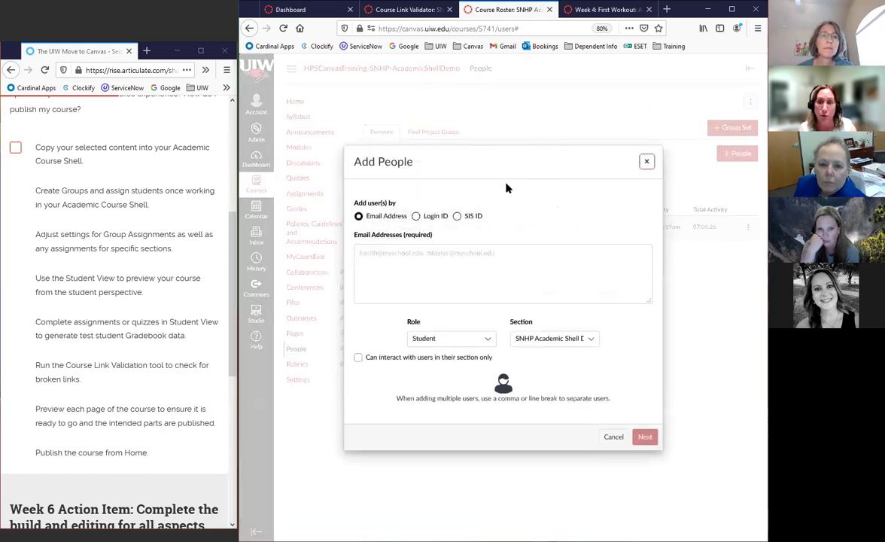
{"action": "left_click", "coordinate": [390, 253]}
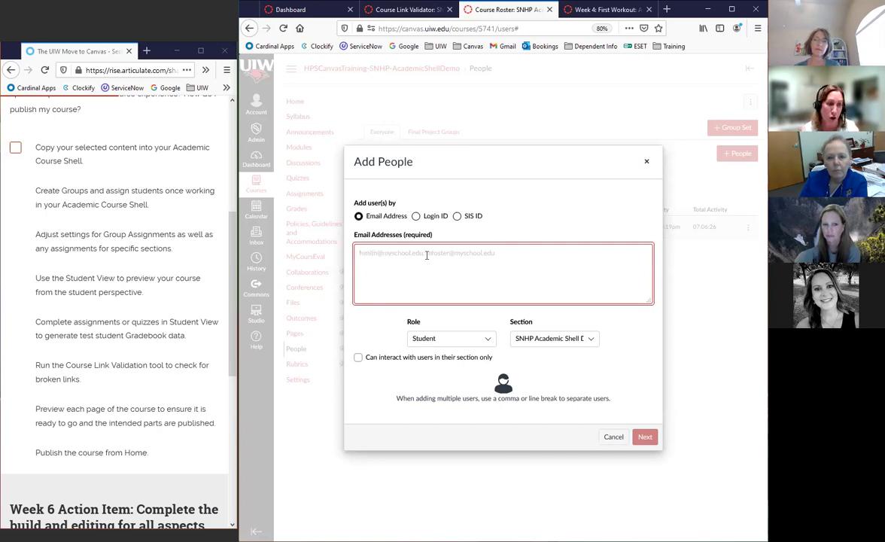
{"action": "left_click", "coordinate": [486, 341]}
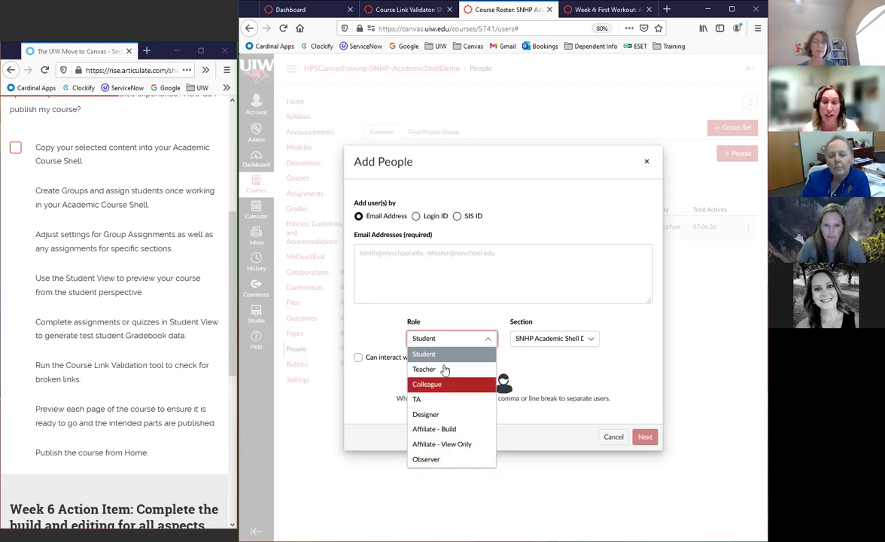
{"action": "left_click", "coordinate": [564, 369]}
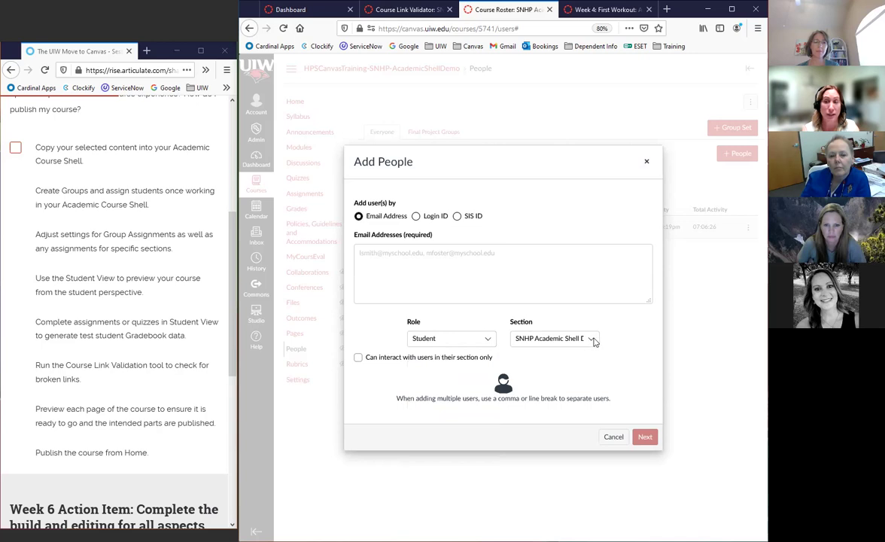
{"action": "left_click", "coordinate": [591, 339]}
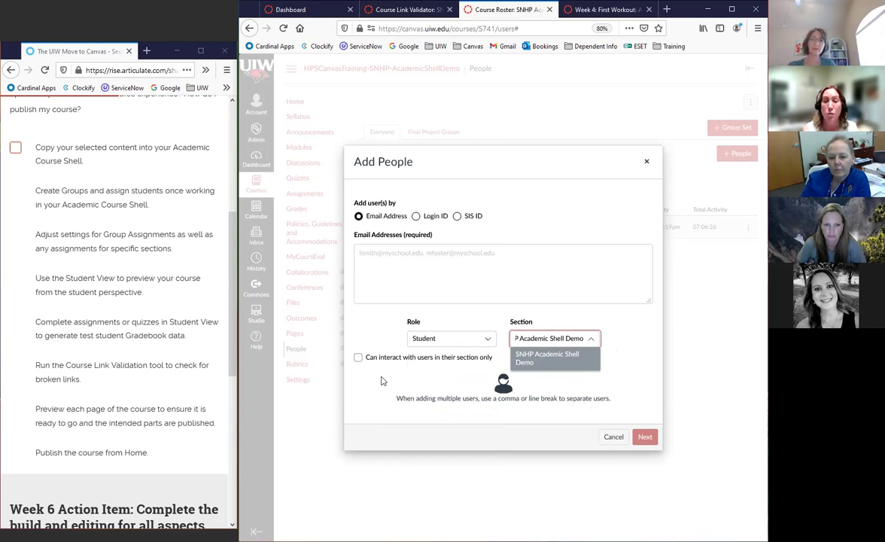
{"action": "left_click", "coordinate": [358, 357]}
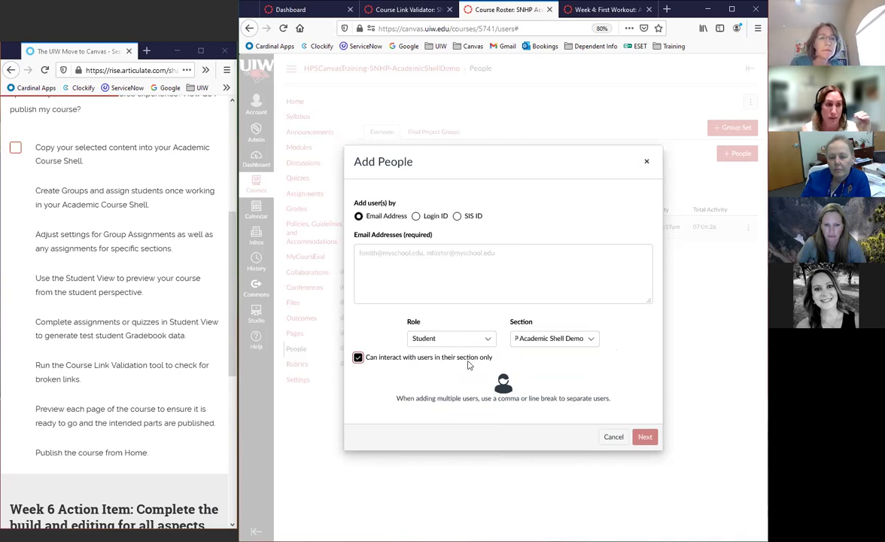
{"action": "left_click", "coordinate": [358, 358]}
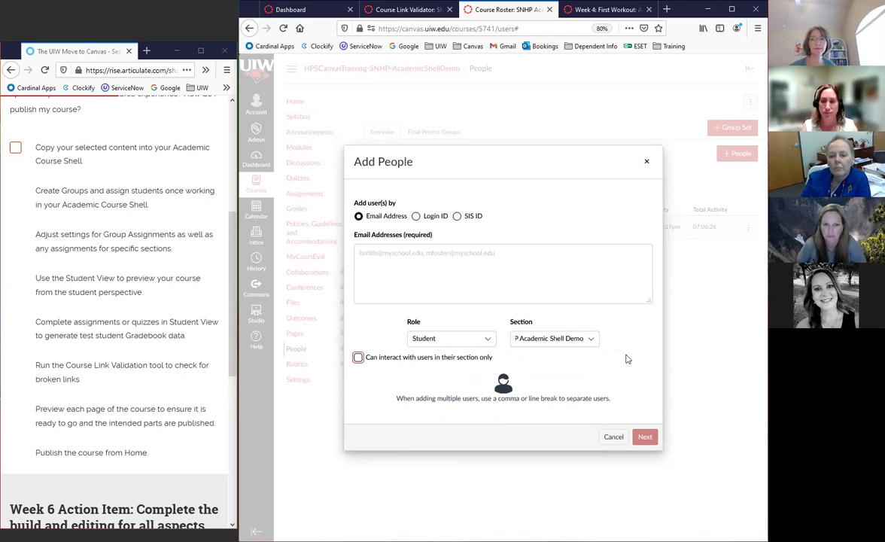
{"action": "left_click", "coordinate": [613, 438]}
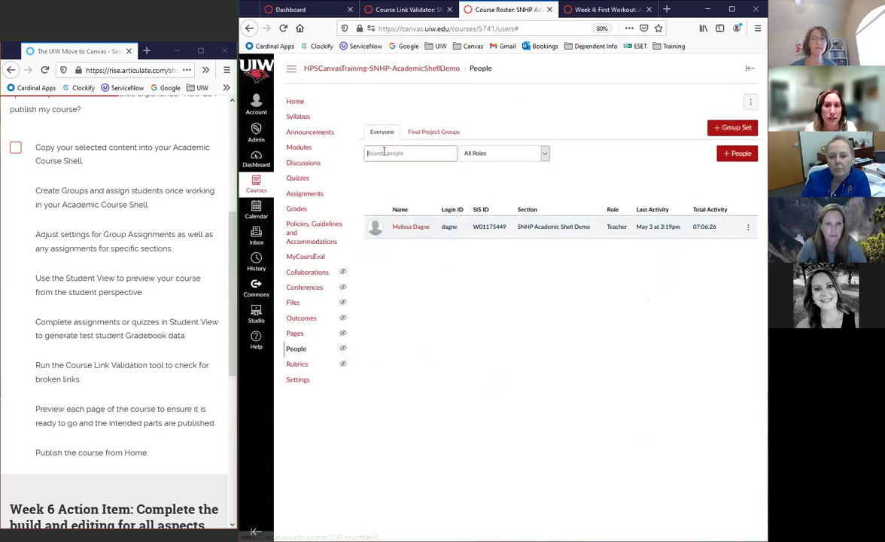
{"action": "left_click", "coordinate": [505, 153]}
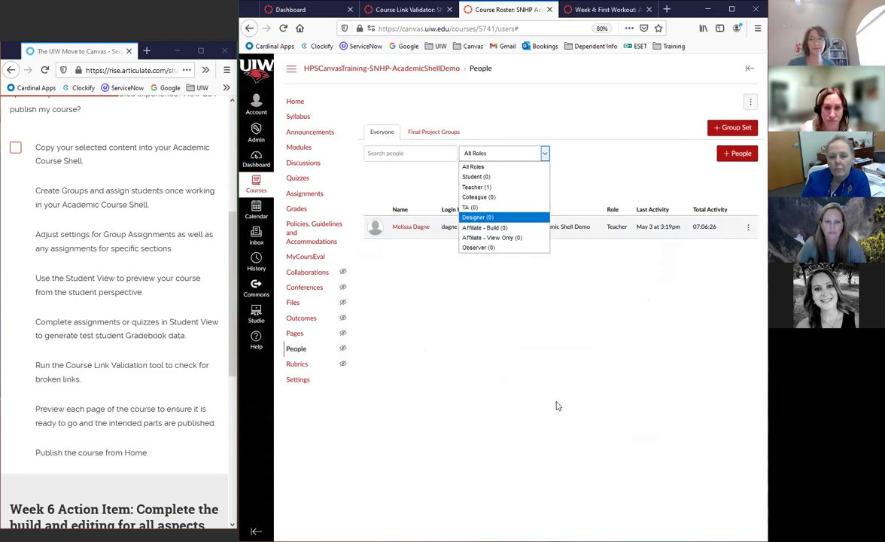
{"action": "left_click", "coordinate": [507, 368]}
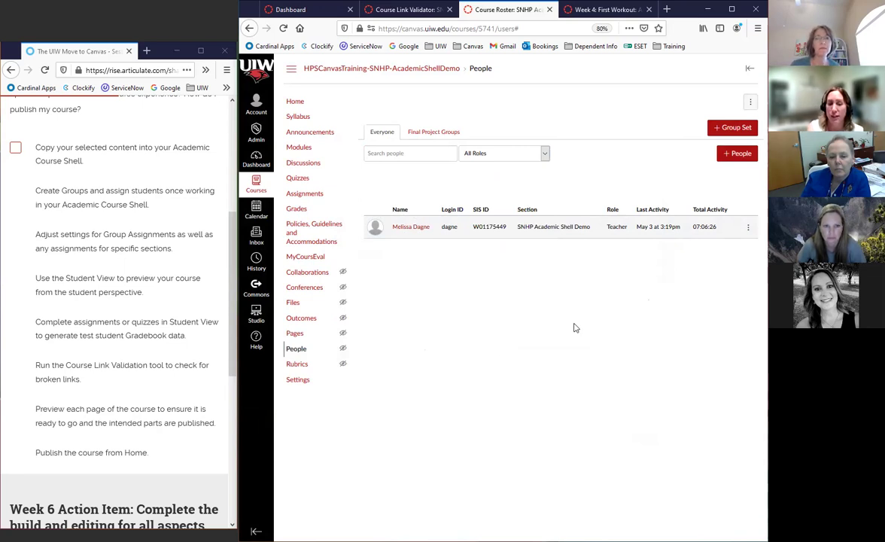
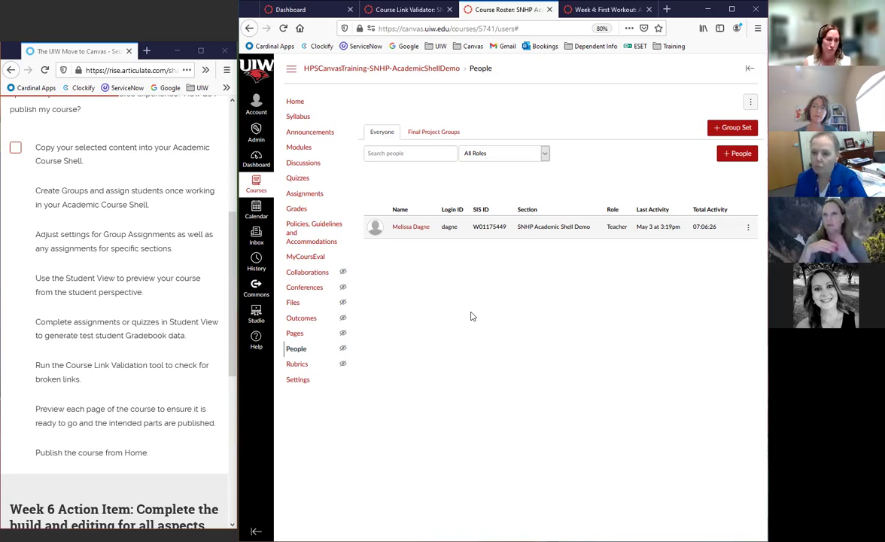
Step: On UIW's Canvas information page, opened in the Week 4 page's tab, view which courses are being migrated and select the page's web address
{"action": "left_click", "coordinate": [634, 12]}
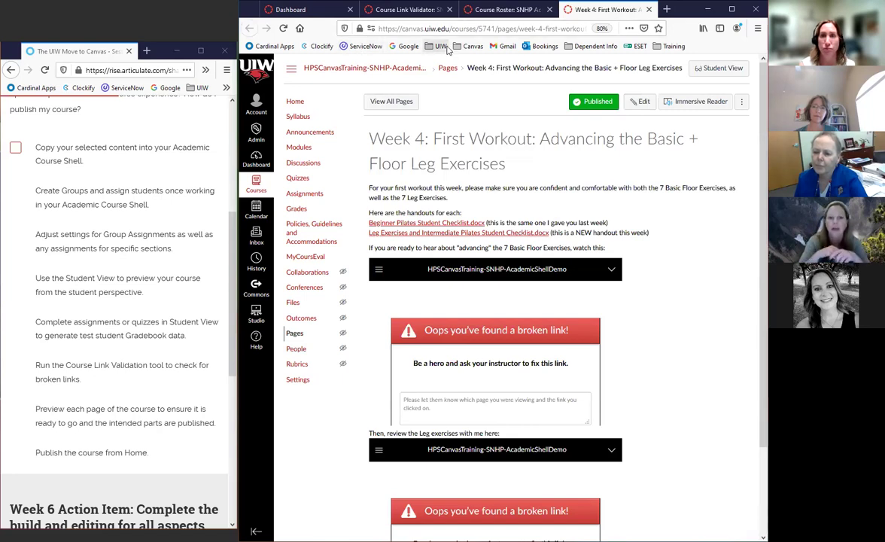
{"action": "left_click", "coordinate": [442, 46]}
{"action": "left_click", "coordinate": [446, 71]}
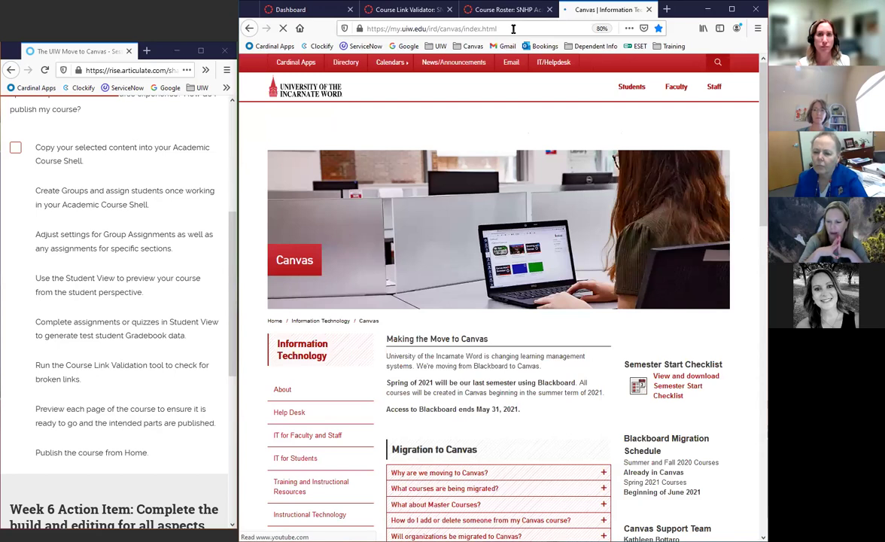
{"action": "scroll", "coordinate": [518, 387], "scroll_direction": "down", "scroll_amount": 1}
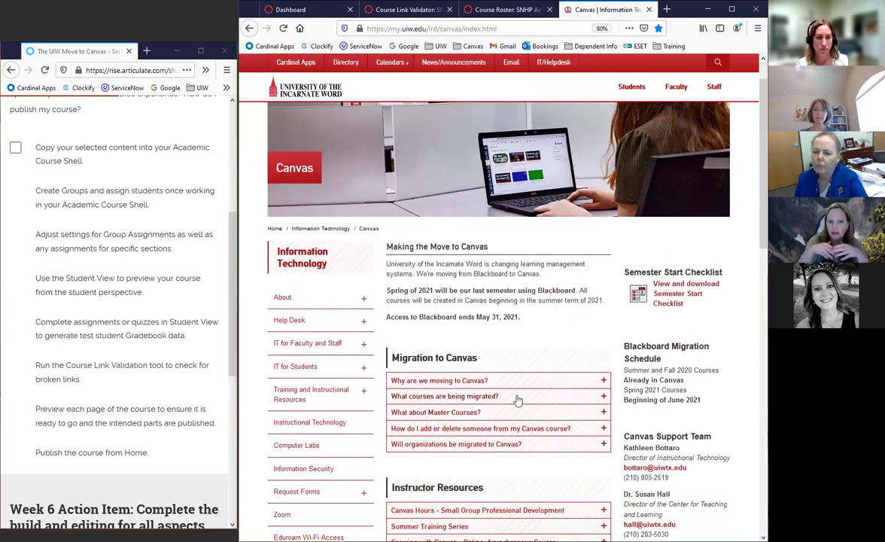
{"action": "left_click", "coordinate": [448, 397]}
{"action": "scroll", "coordinate": [444, 482], "scroll_direction": "down", "scroll_amount": 2}
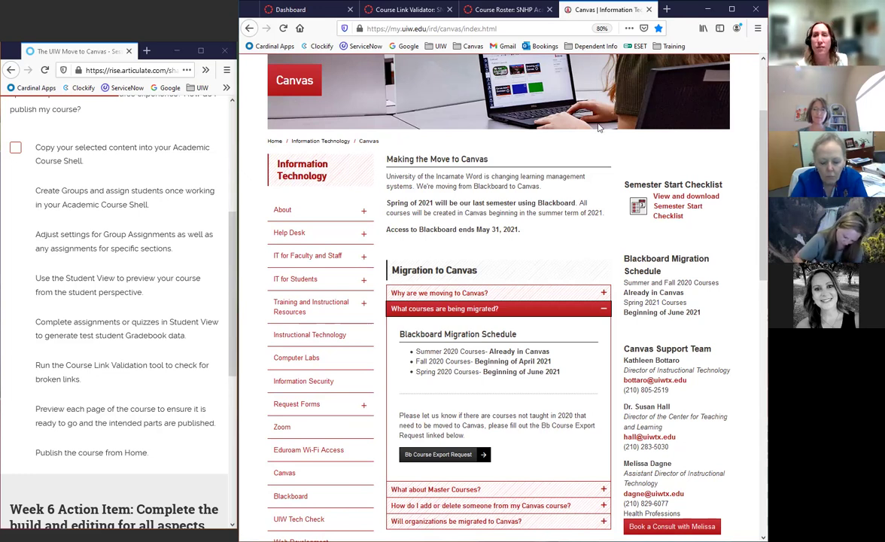
{"action": "left_click", "coordinate": [506, 28]}
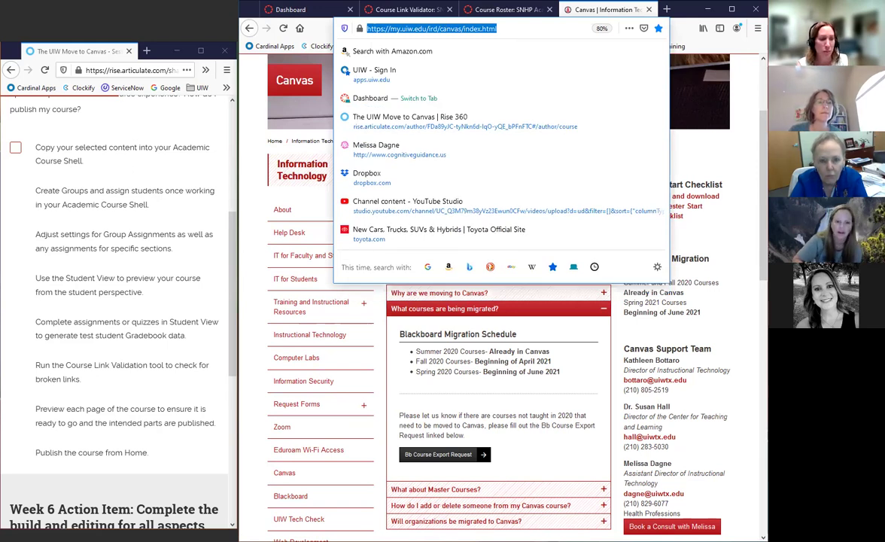
{"action": "key", "text": "alt+Tab"}
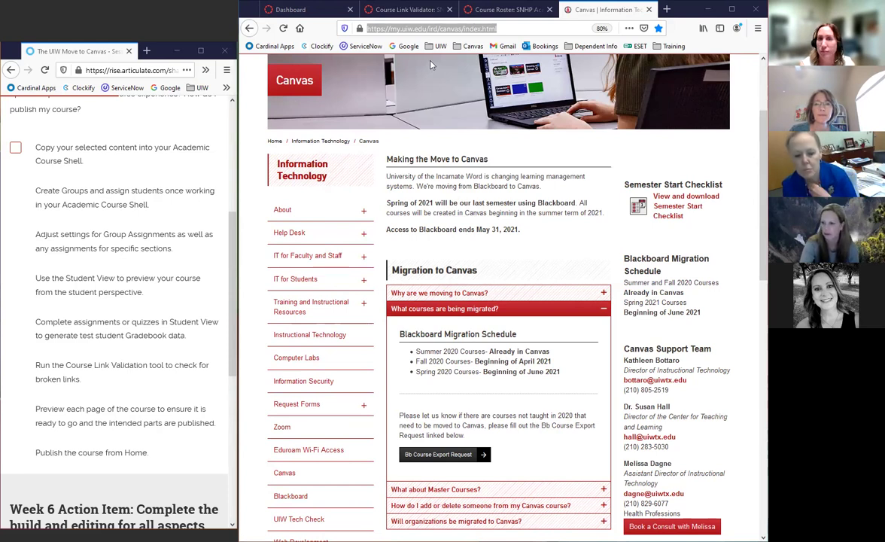
Step: From the course's help resources, open the Canvas Guides in a new tab and open the Observer Guide for the Canvas product
{"action": "left_click", "coordinate": [474, 9]}
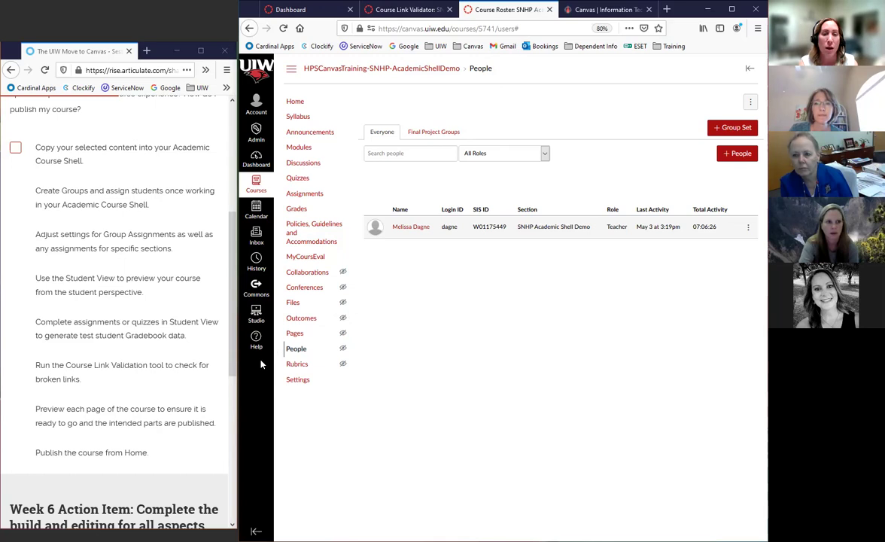
{"action": "left_click", "coordinate": [261, 336]}
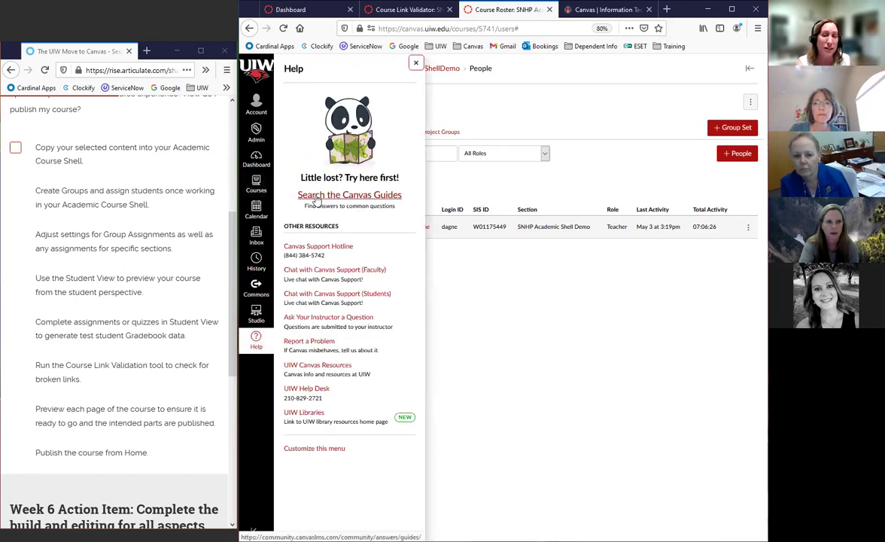
{"action": "right_click", "coordinate": [334, 198]}
{"action": "left_click", "coordinate": [364, 203]}
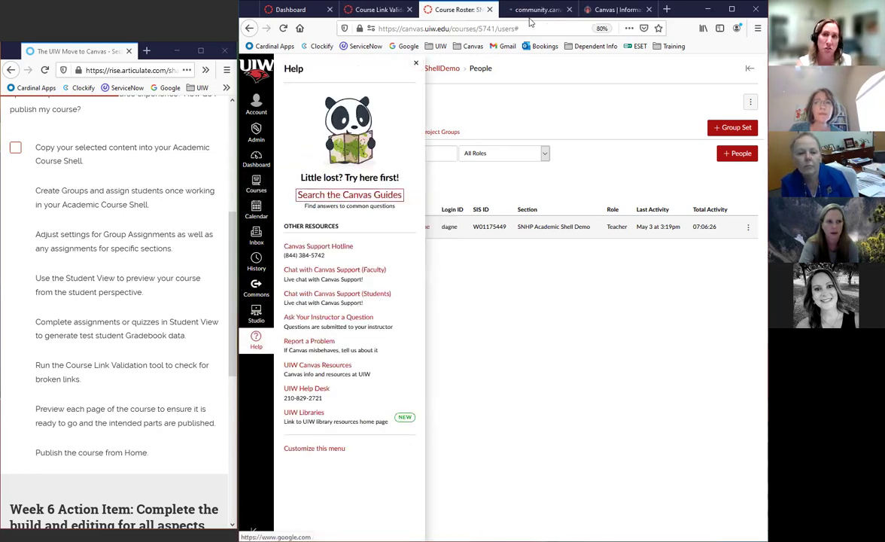
{"action": "left_click", "coordinate": [536, 9]}
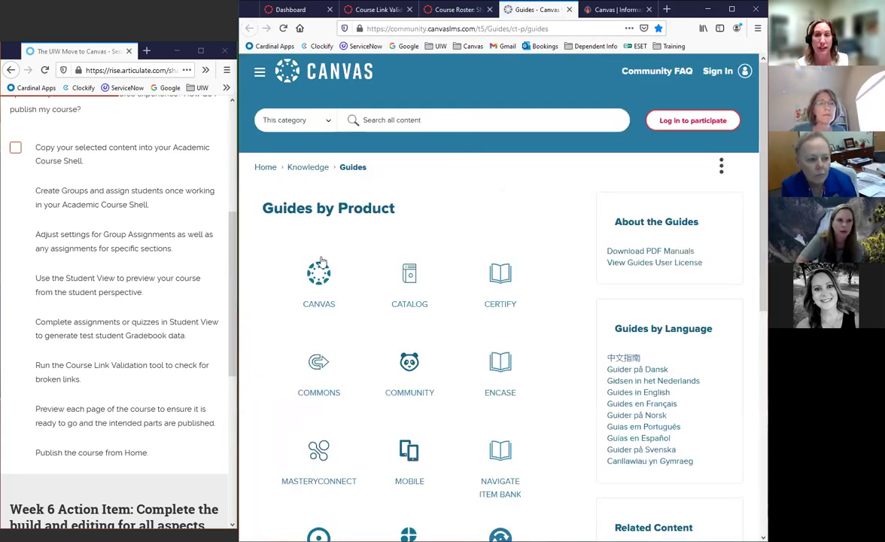
{"action": "left_click", "coordinate": [319, 269]}
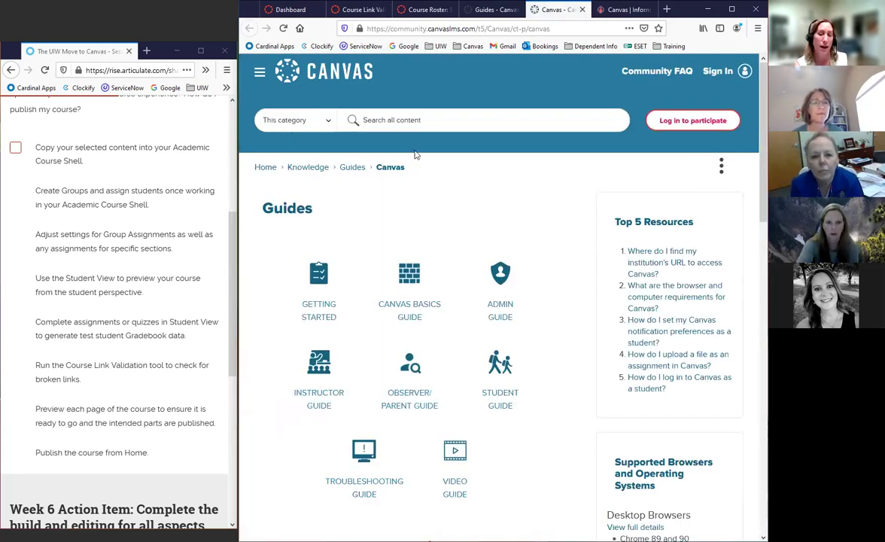
{"action": "left_click", "coordinate": [416, 389]}
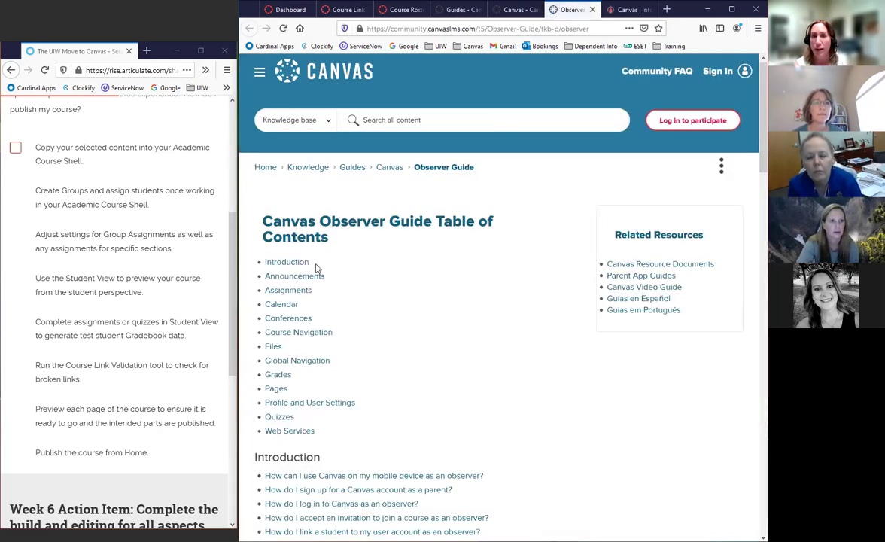
Step: From the Observer Guide's Grades section, open the article on viewing a student's Grades page as an observer and read its grade-viewing instructions
{"action": "scroll", "coordinate": [326, 274], "scroll_direction": "down", "scroll_amount": 1}
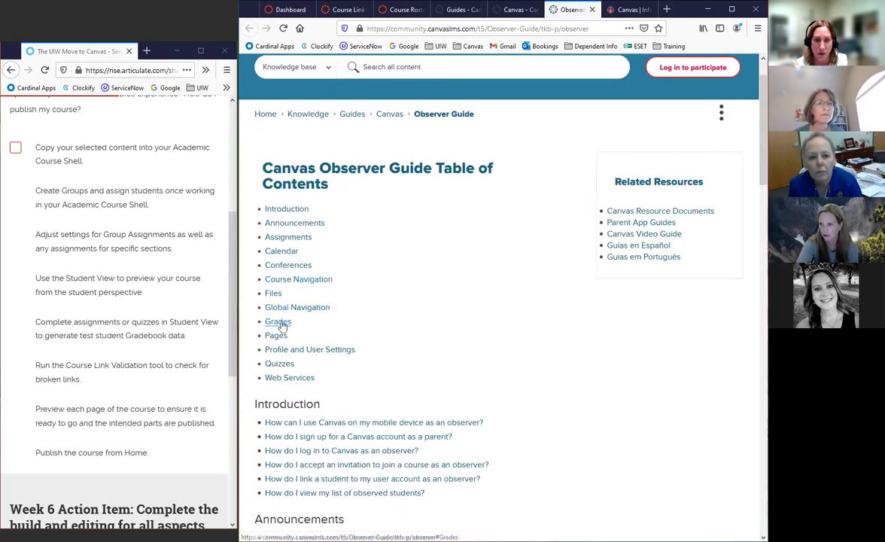
{"action": "left_click", "coordinate": [282, 325]}
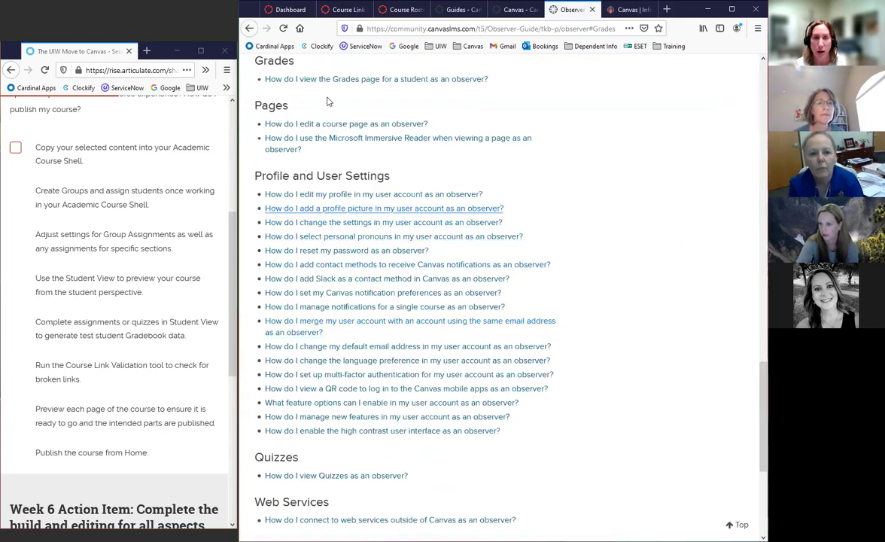
{"action": "left_click", "coordinate": [369, 80]}
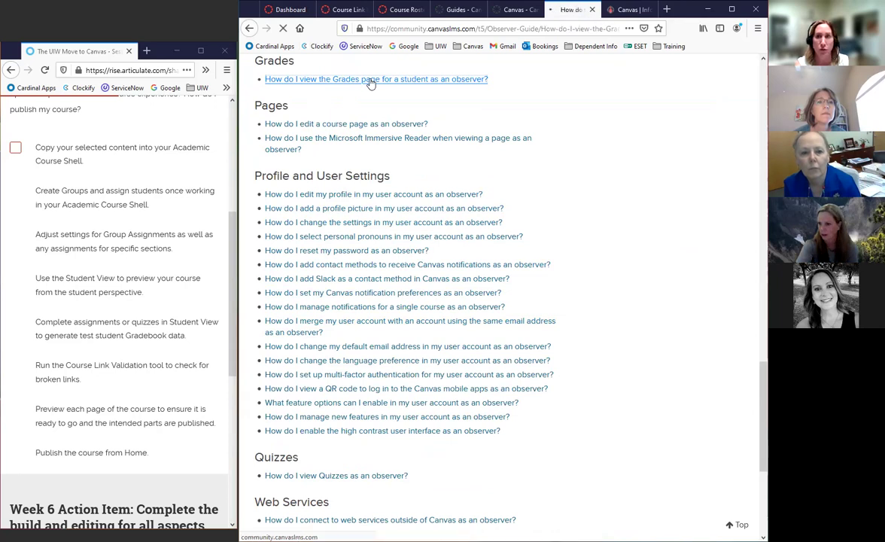
{"action": "scroll", "coordinate": [408, 278], "scroll_direction": "down", "scroll_amount": 5}
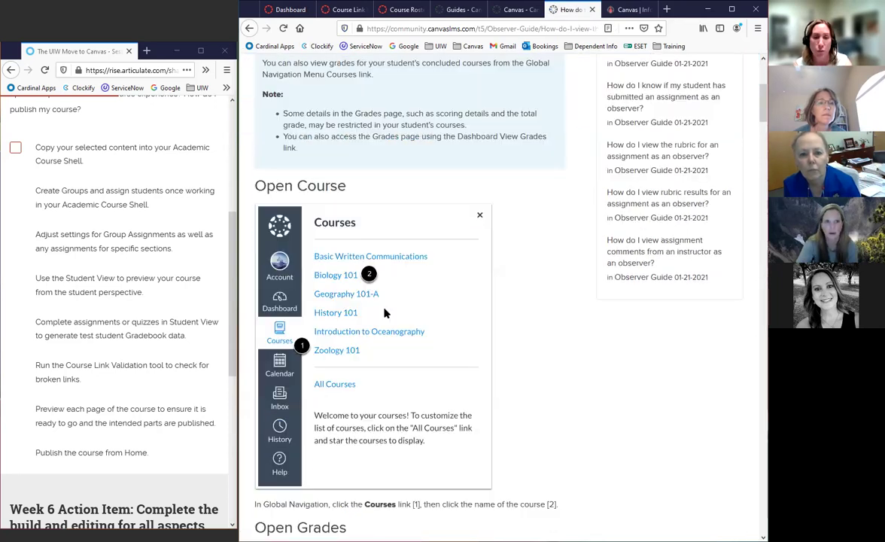
{"action": "scroll", "coordinate": [536, 319], "scroll_direction": "down", "scroll_amount": 3}
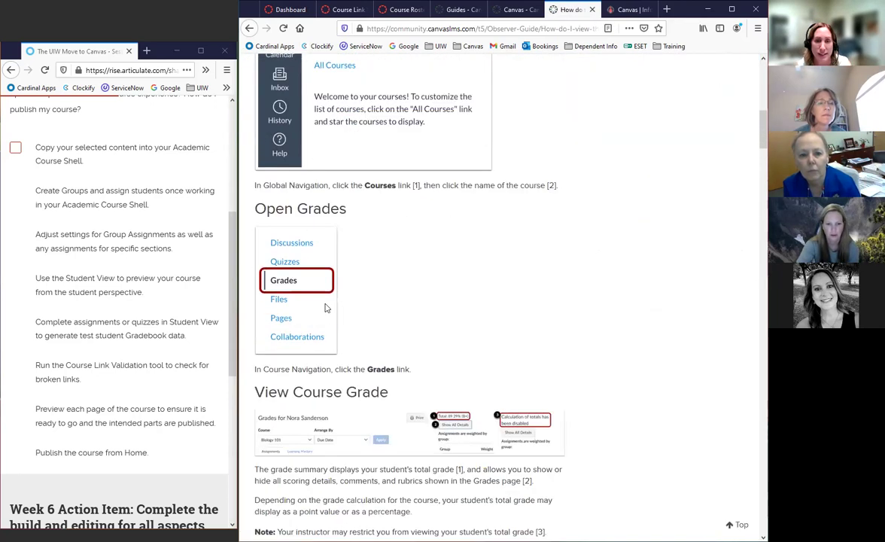
{"action": "scroll", "coordinate": [460, 365], "scroll_direction": "down", "scroll_amount": 5}
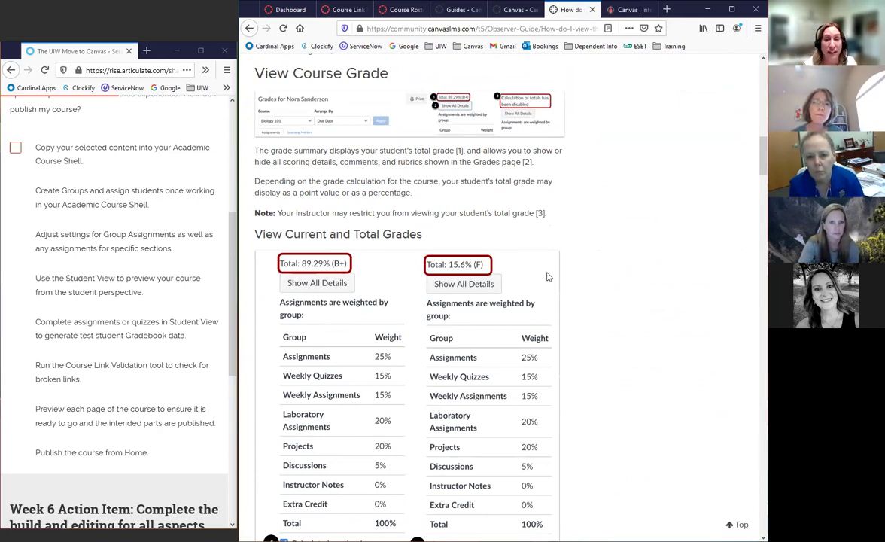
{"action": "scroll", "coordinate": [311, 305], "scroll_direction": "down", "scroll_amount": 4}
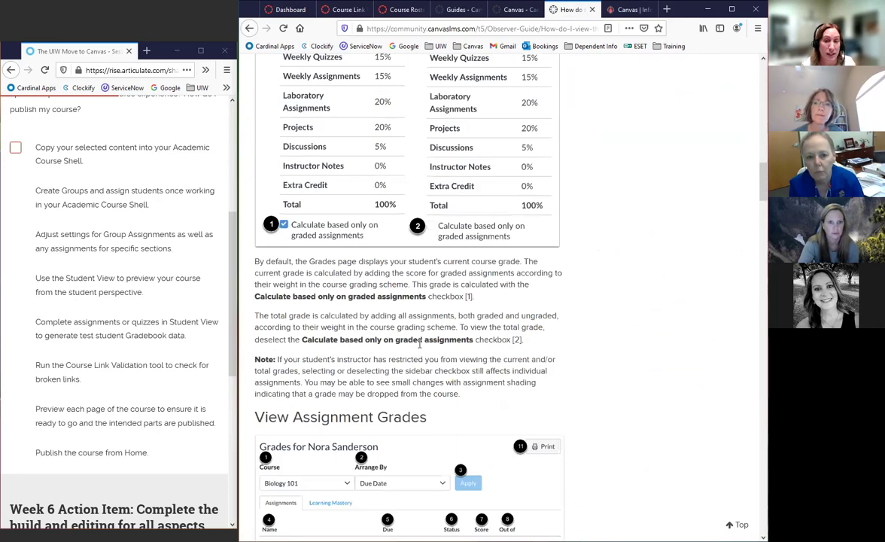
{"action": "scroll", "coordinate": [486, 341], "scroll_direction": "down", "scroll_amount": 1}
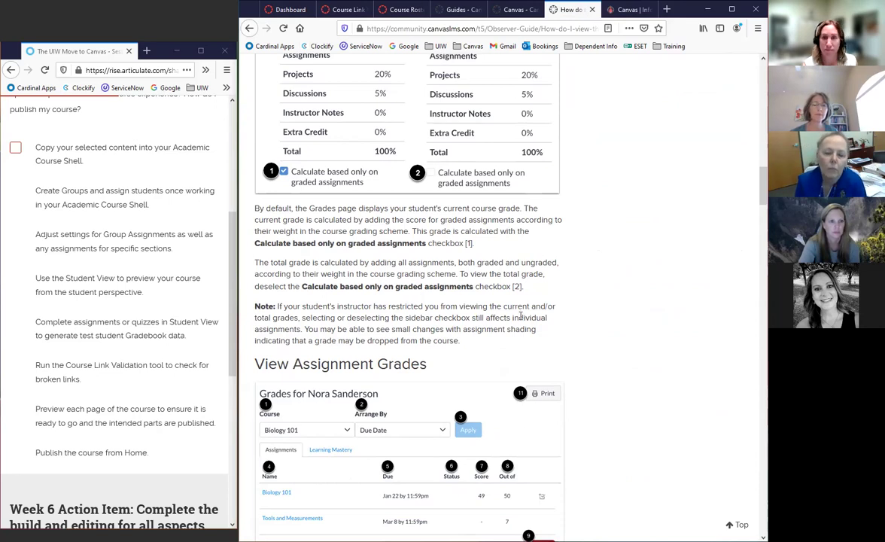
{"action": "scroll", "coordinate": [489, 199], "scroll_direction": "up", "scroll_amount": 3}
Step: Return to the course's People page and close the help resources
{"action": "left_click", "coordinate": [460, 10]}
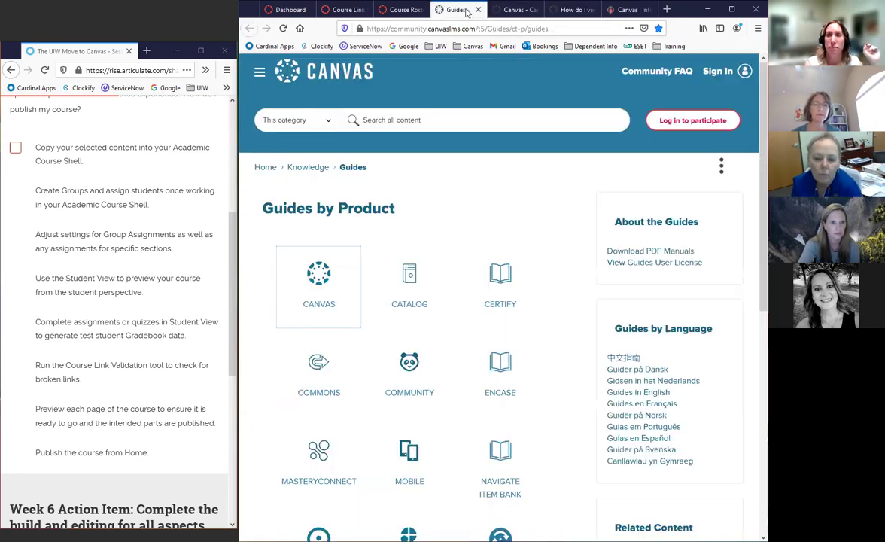
{"action": "left_click", "coordinate": [401, 10]}
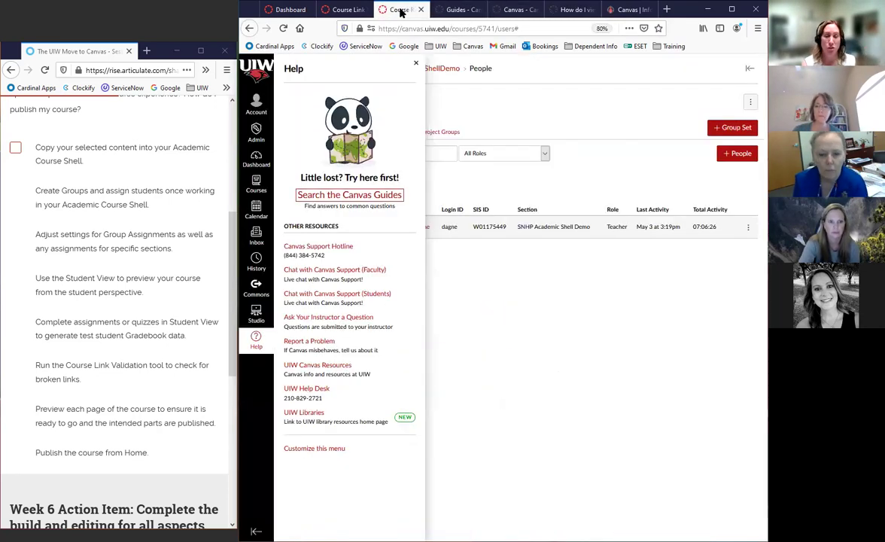
{"action": "left_click", "coordinate": [416, 64]}
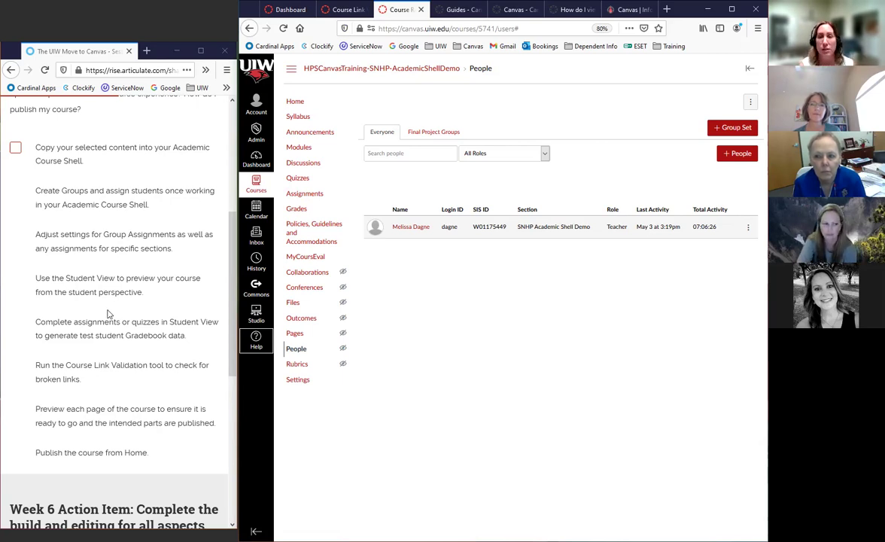
Step: Go back to the Guides by Product page and open the Canvas product's Instructor Guide in a new tab
{"action": "left_click", "coordinate": [455, 9]}
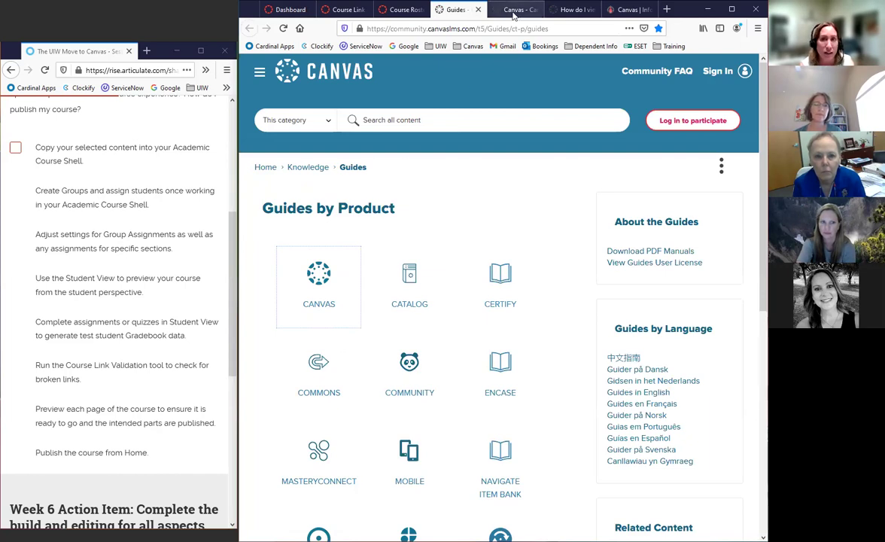
{"action": "left_click", "coordinate": [328, 295]}
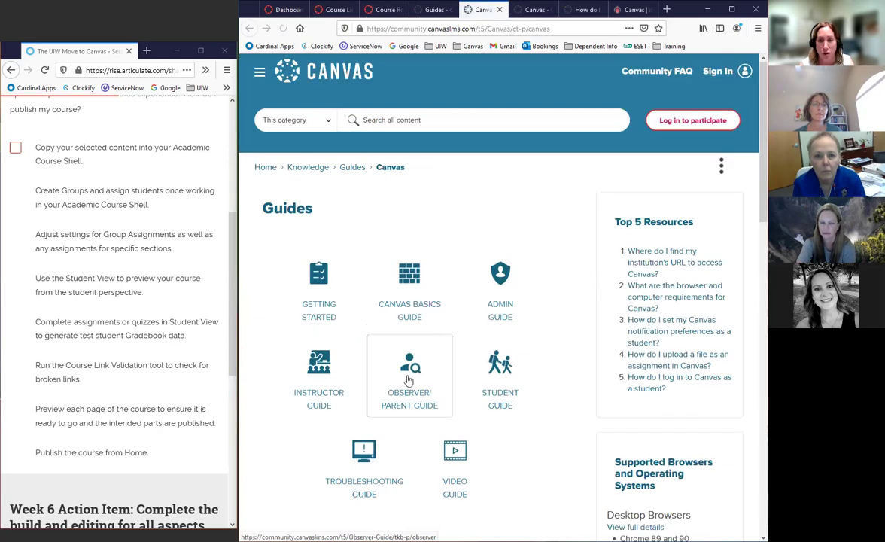
{"action": "left_click", "coordinate": [320, 388]}
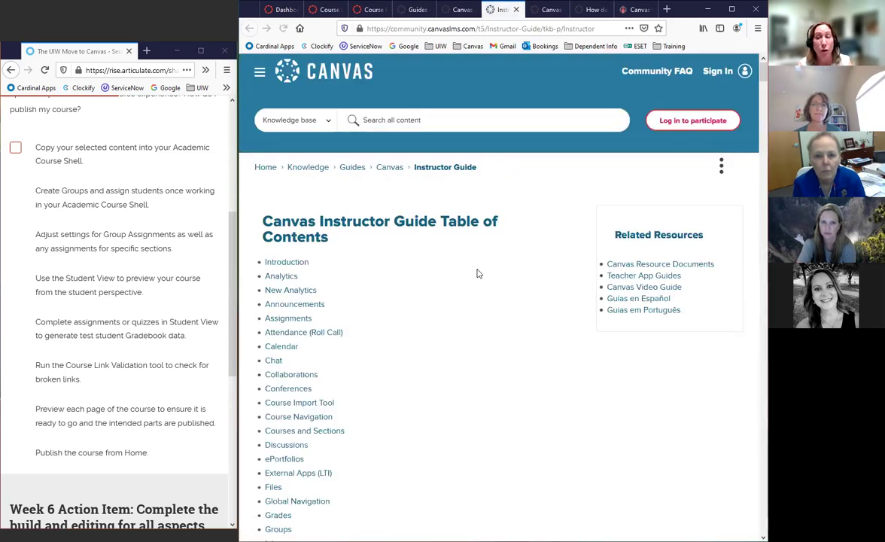
Step: From the Instructor Guide's related resources, open the Canvas Video Guide in a new tab and view the instructor videos
{"action": "right_click", "coordinate": [630, 278]}
{"action": "left_click", "coordinate": [519, 291]}
{"action": "right_click", "coordinate": [614, 286]}
{"action": "left_click", "coordinate": [662, 293]}
{"action": "left_click", "coordinate": [517, 11]}
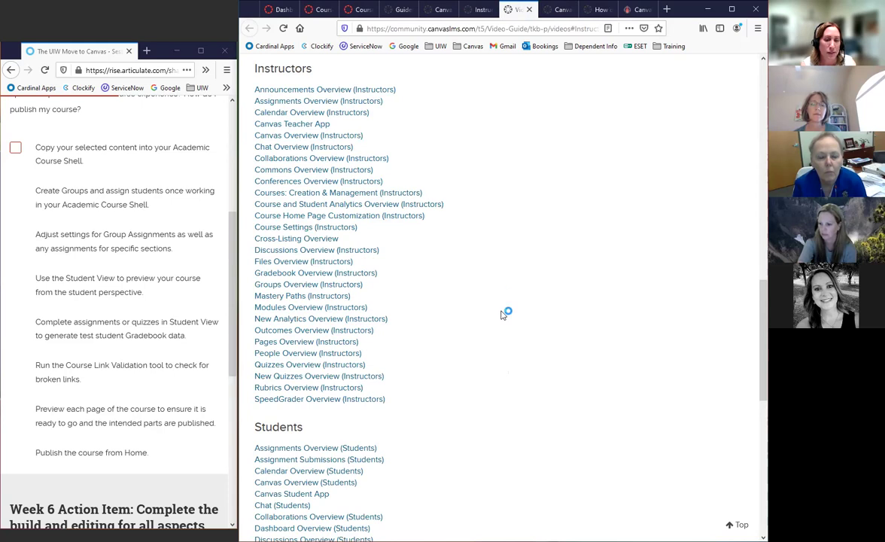
Step: Return to the course's People page, view the help resources again, and close them
{"action": "left_click", "coordinate": [361, 10]}
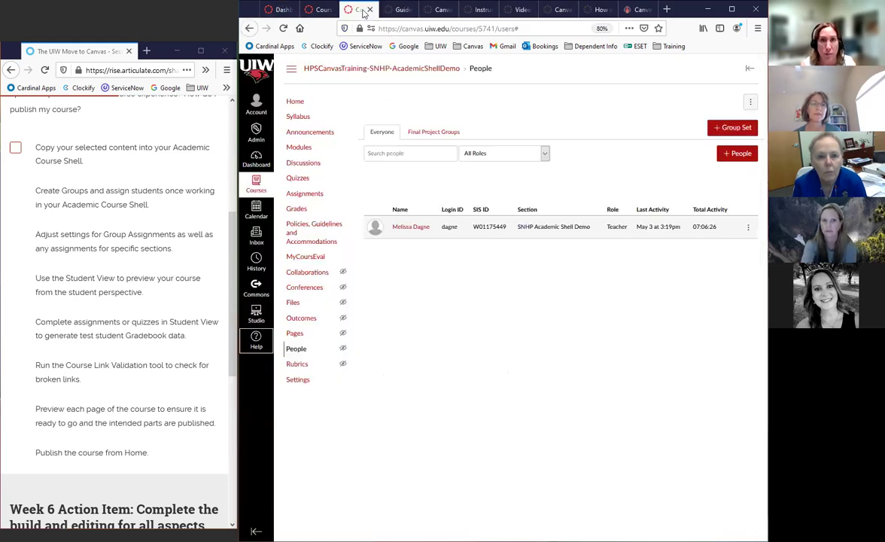
{"action": "left_click", "coordinate": [256, 341]}
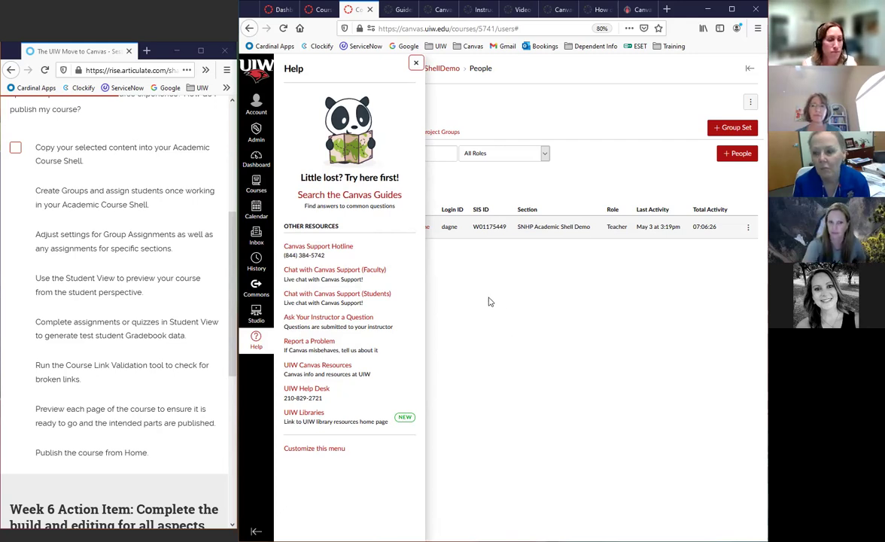
{"action": "left_click", "coordinate": [448, 307]}
Step: In the course navigation settings, enable LockDown Browser between Grades and Policies, Guidelines and Accommodations, and save the navigation
{"action": "left_click", "coordinate": [297, 379]}
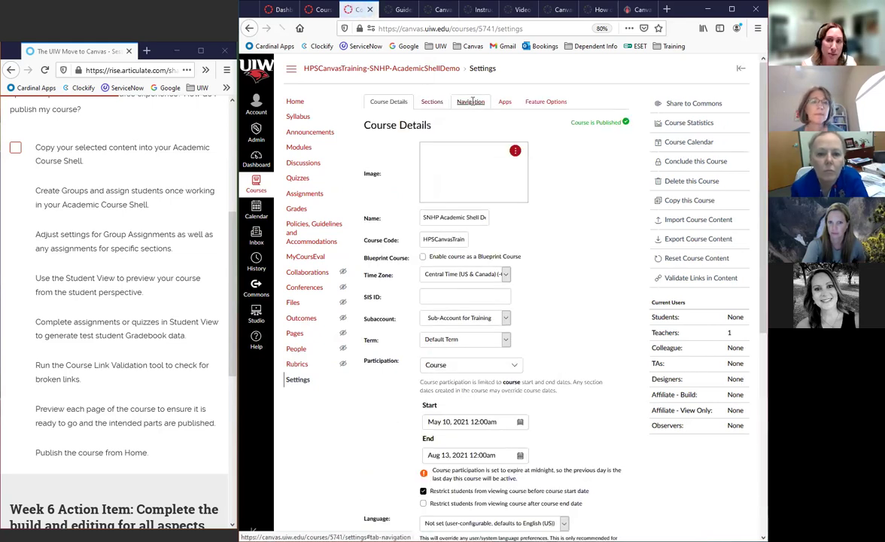
{"action": "left_click", "coordinate": [472, 103]}
{"action": "scroll", "coordinate": [454, 173], "scroll_direction": "down", "scroll_amount": 5}
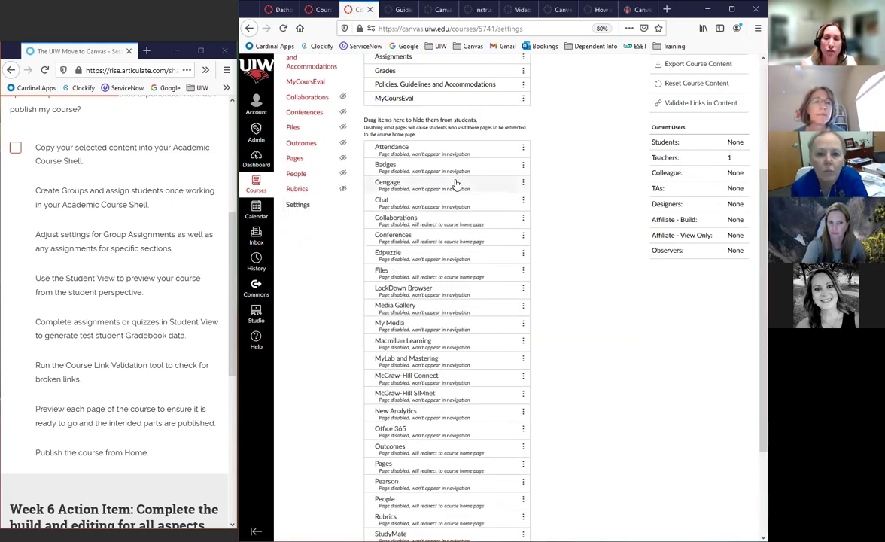
{"action": "scroll", "coordinate": [432, 168], "scroll_direction": "down", "scroll_amount": 1}
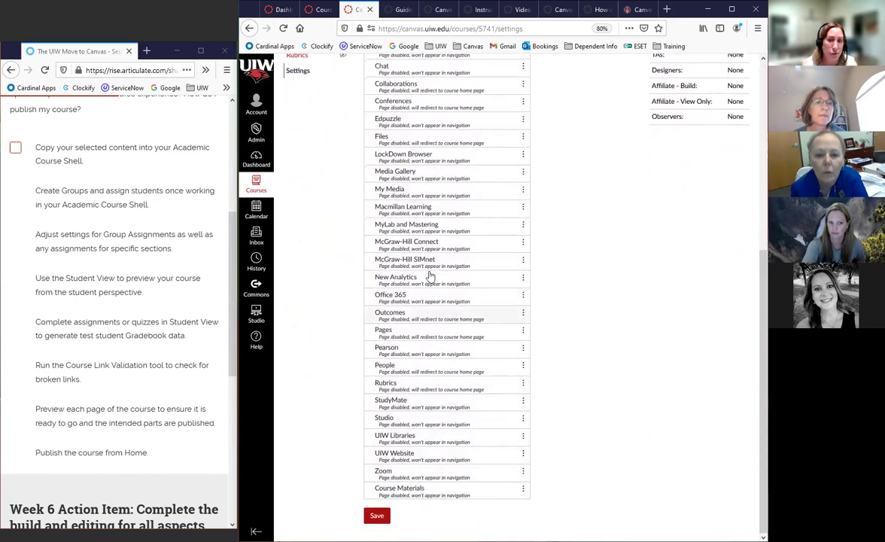
{"action": "left_click_drag", "start_coordinate": [431, 156], "coordinate": [435, 113]}
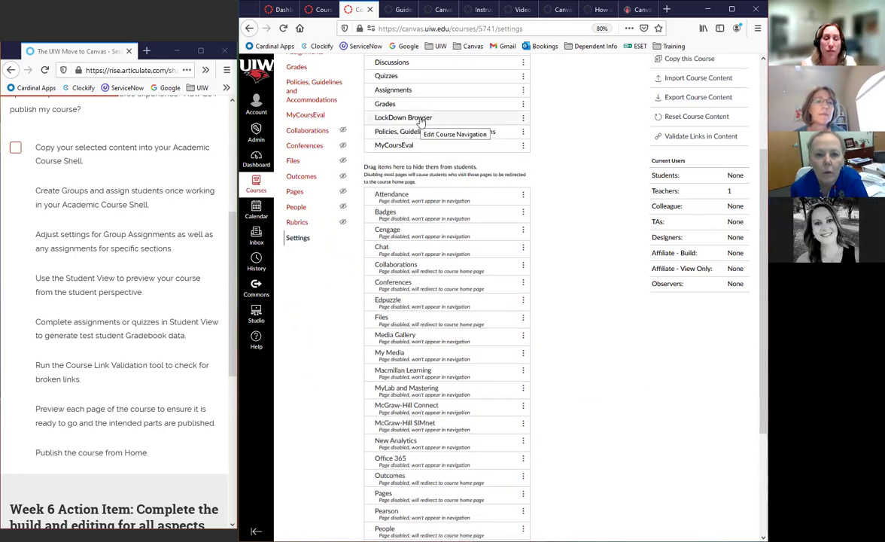
{"action": "scroll", "coordinate": [550, 288], "scroll_direction": "down", "scroll_amount": 5}
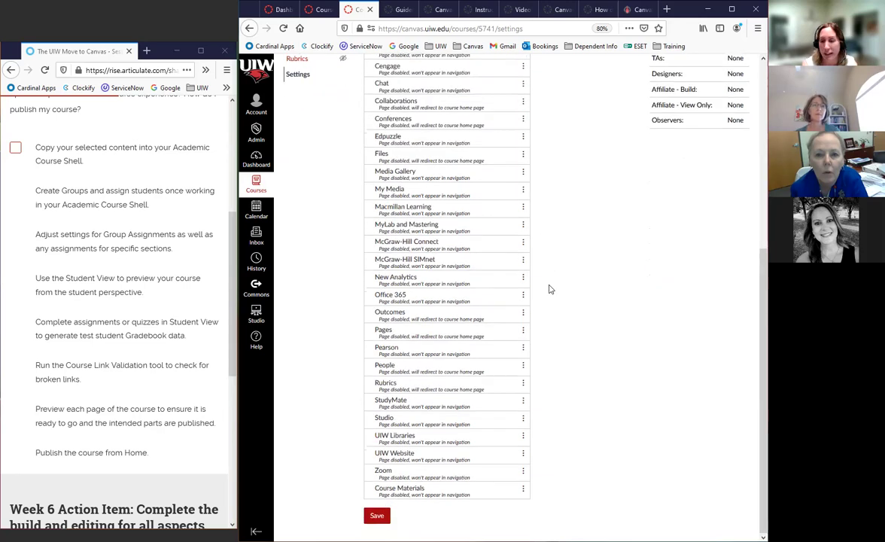
{"action": "left_click", "coordinate": [376, 516]}
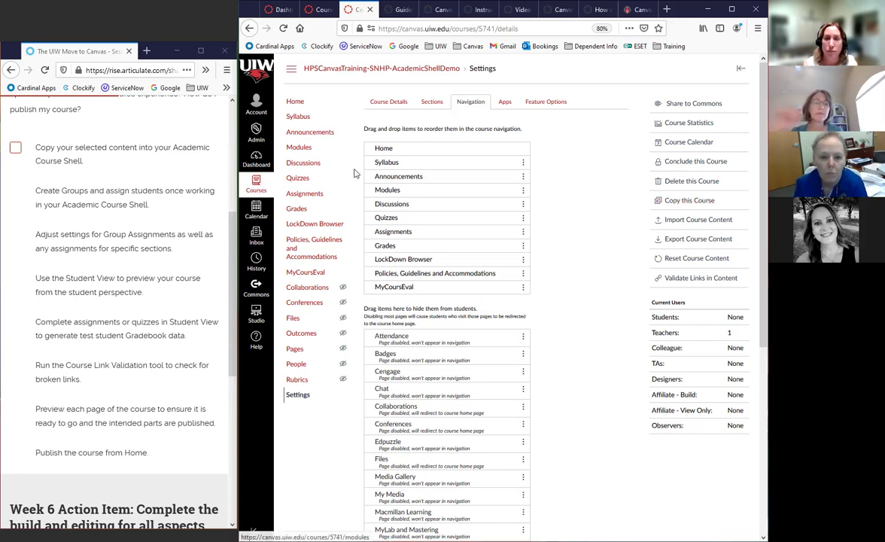
Step: Check the course status on the home page, review the participation options in the course details, and keep Course selected
{"action": "left_click", "coordinate": [295, 105]}
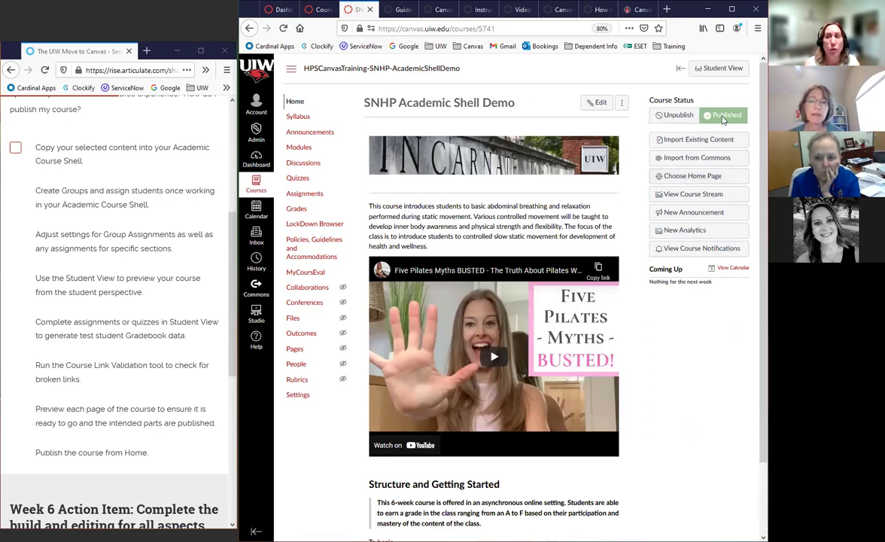
{"action": "left_click", "coordinate": [297, 395]}
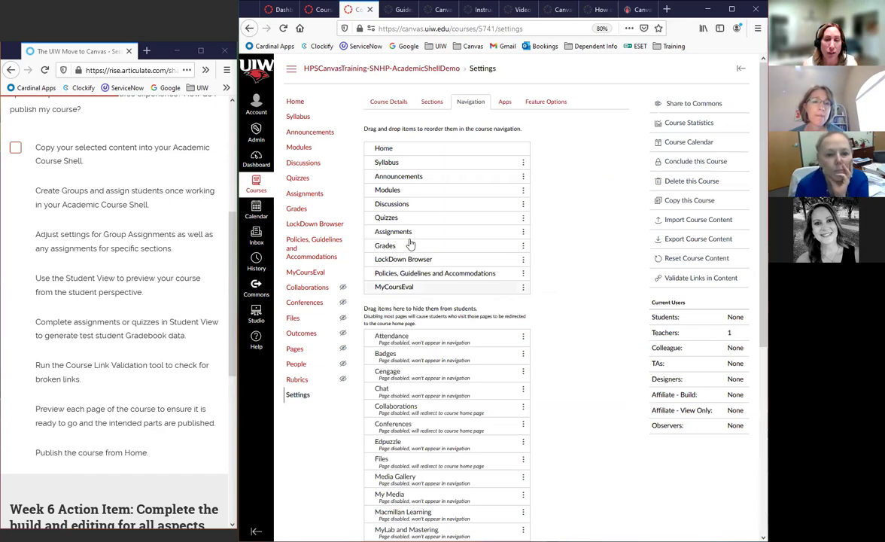
{"action": "left_click", "coordinate": [388, 102]}
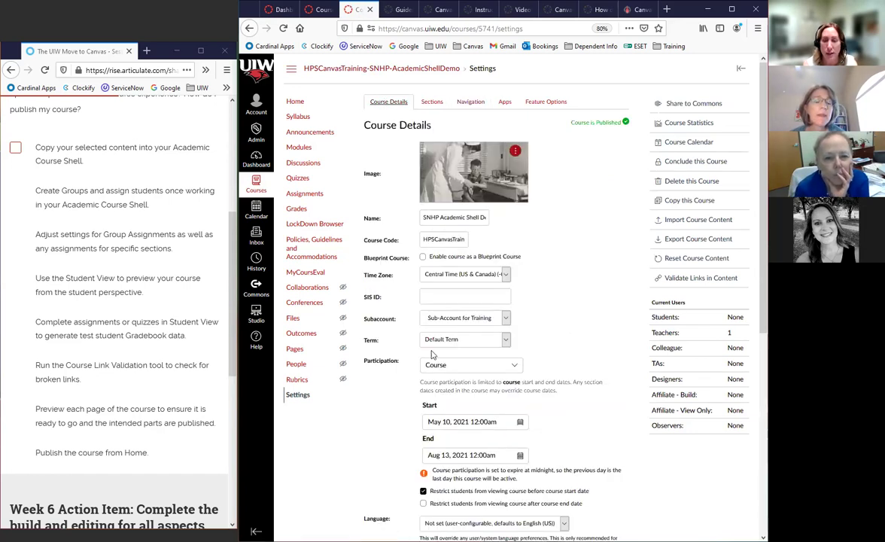
{"action": "scroll", "coordinate": [433, 353], "scroll_direction": "down", "scroll_amount": 2}
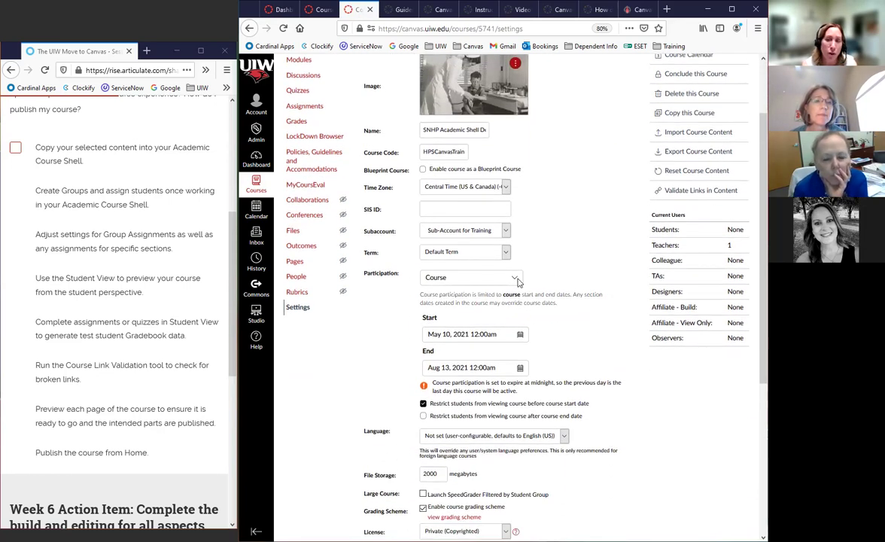
{"action": "left_click", "coordinate": [517, 278]}
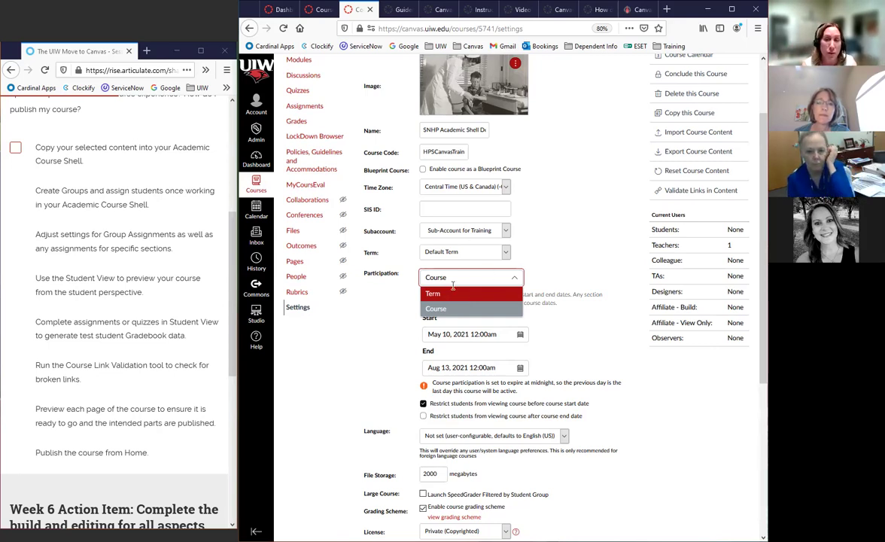
{"action": "left_click", "coordinate": [438, 311]}
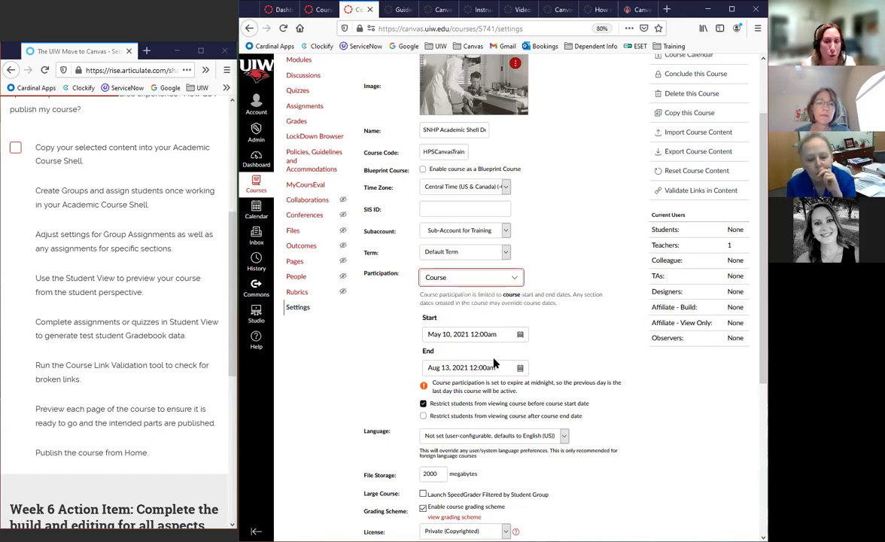
Step: Clear the restriction on students viewing the course before its start date, and return to the course home page without updating the details
{"action": "left_click", "coordinate": [424, 404]}
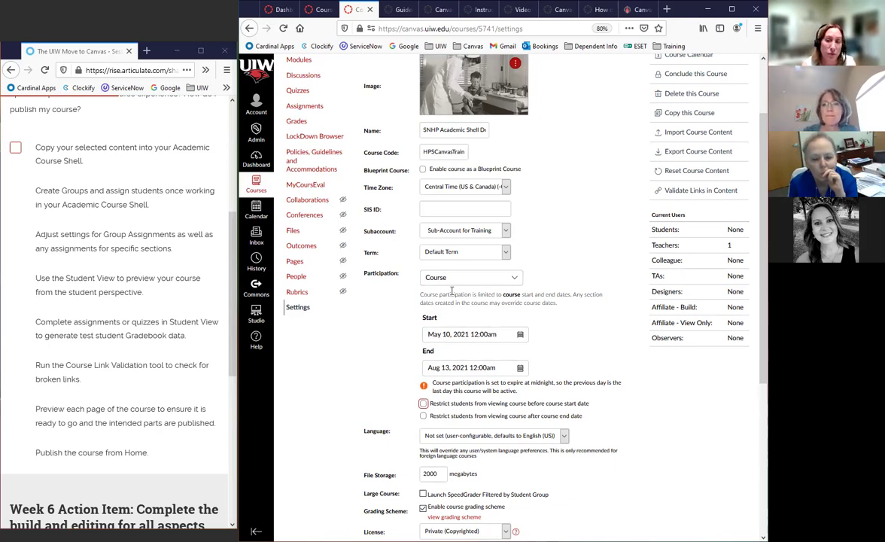
{"action": "scroll", "coordinate": [545, 356], "scroll_direction": "down", "scroll_amount": 4}
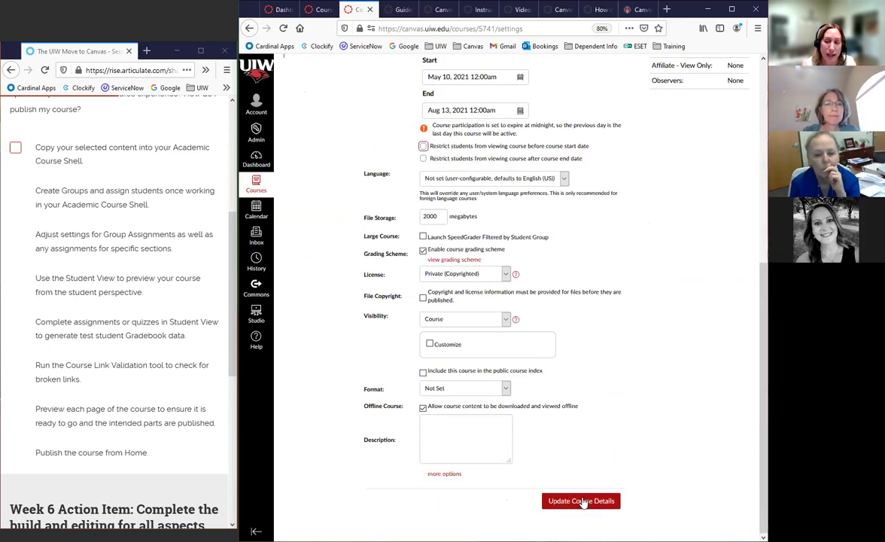
{"action": "scroll", "coordinate": [587, 496], "scroll_direction": "up", "scroll_amount": 3}
{"action": "scroll", "coordinate": [295, 84], "scroll_direction": "up", "scroll_amount": 3}
{"action": "left_click", "coordinate": [293, 101]}
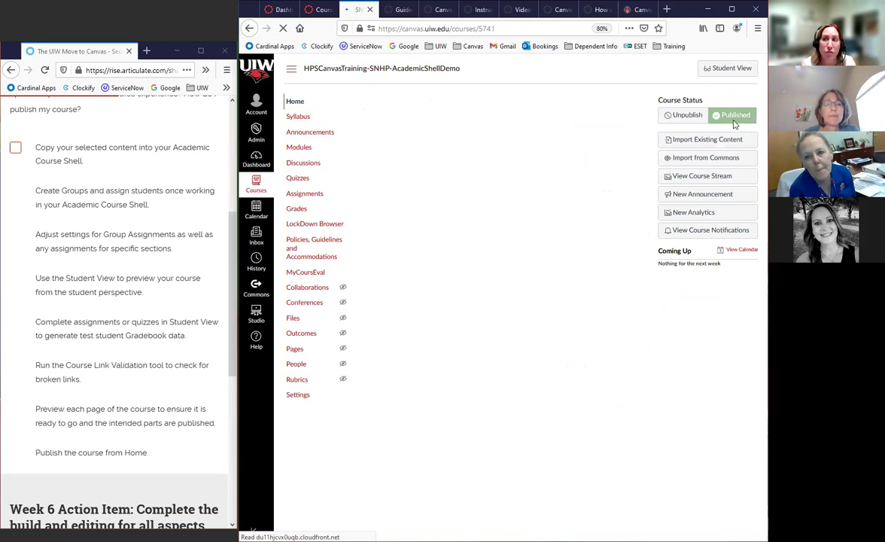